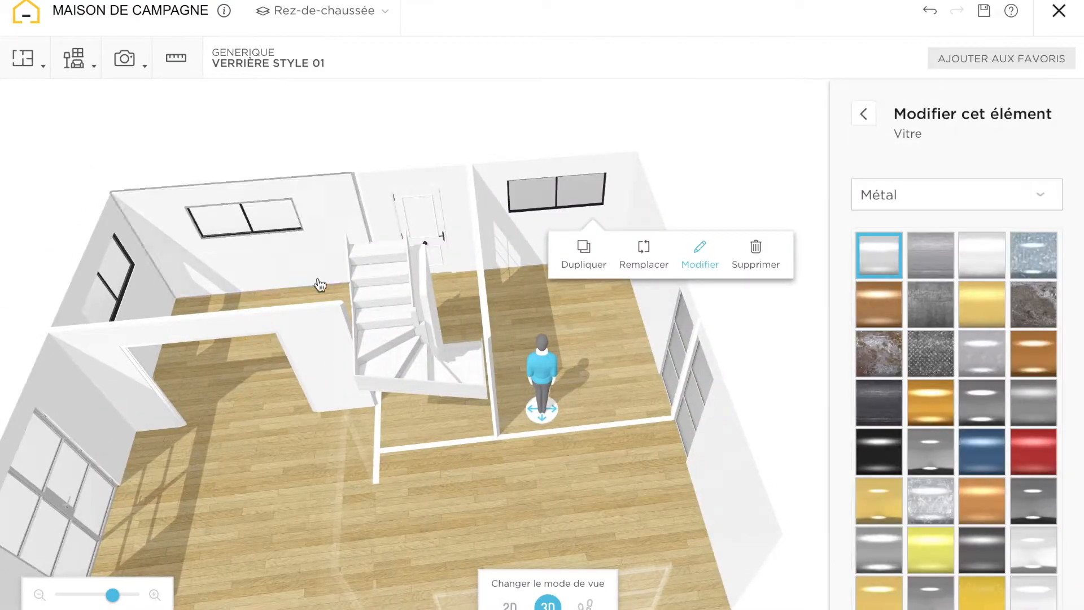
- Open the material categories for the glass of the Verrière Style 01 window on the ground floor
left_click(929, 195)
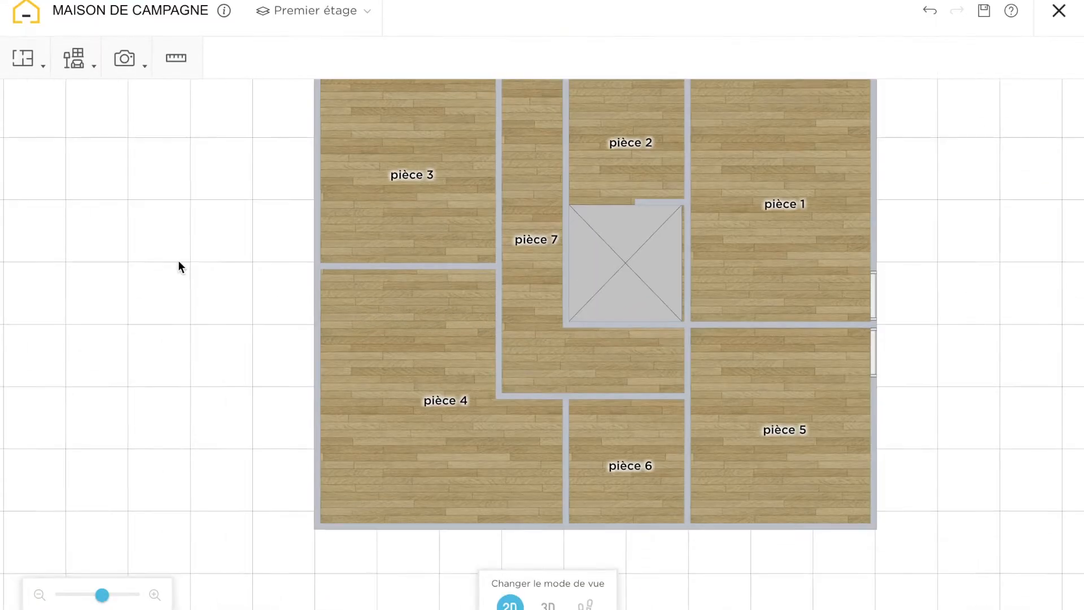
- Add a tall black-framed Verrière with a solid lower panel from the catalogue to the first floor
left_click(568, 477)
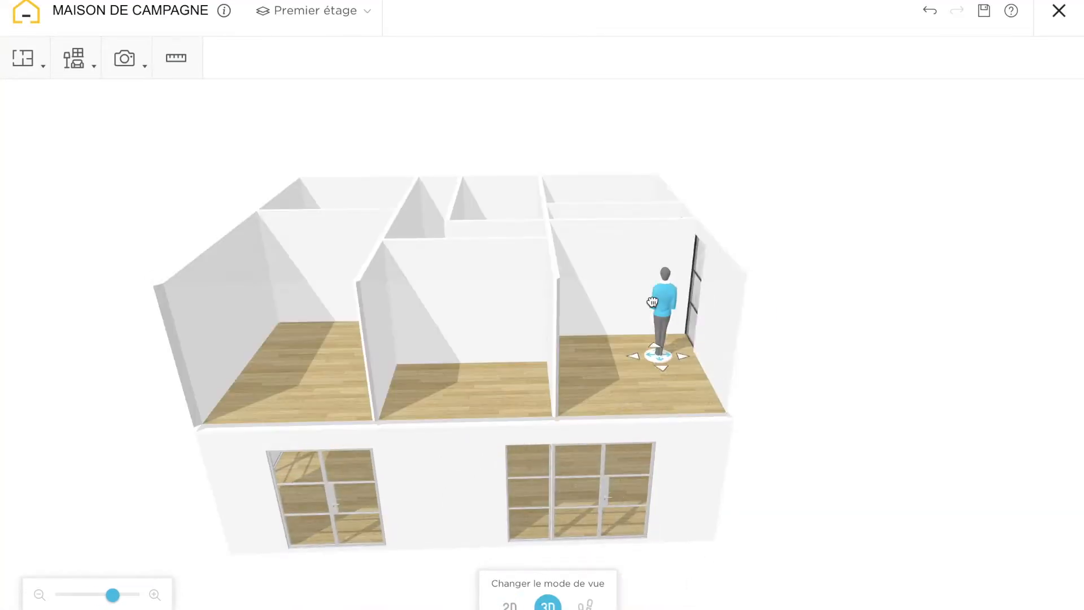
left_click_drag(652, 302, 554, 399)
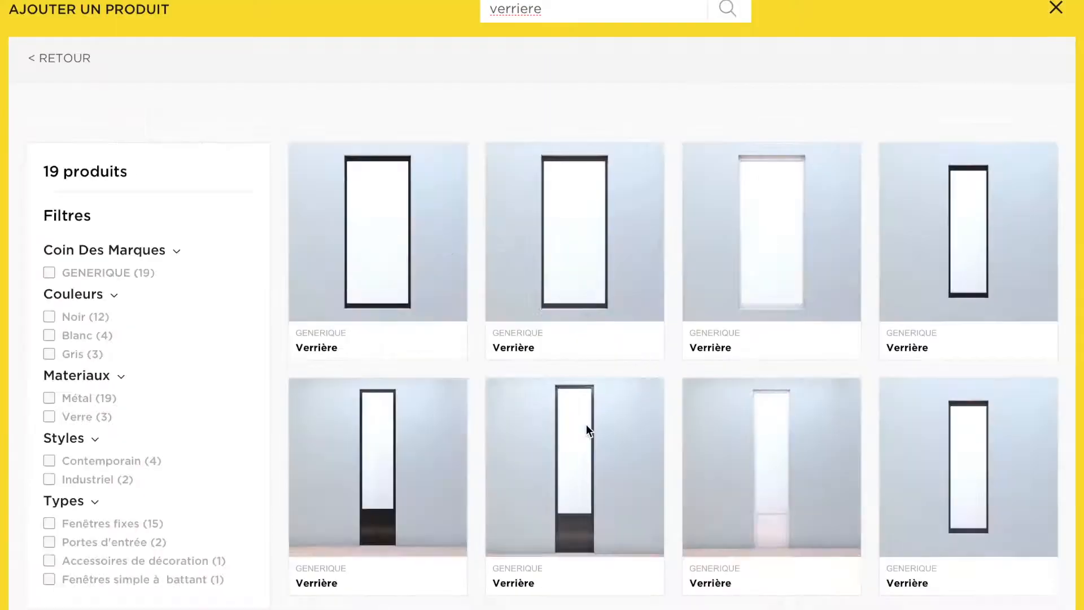
left_click(586, 436)
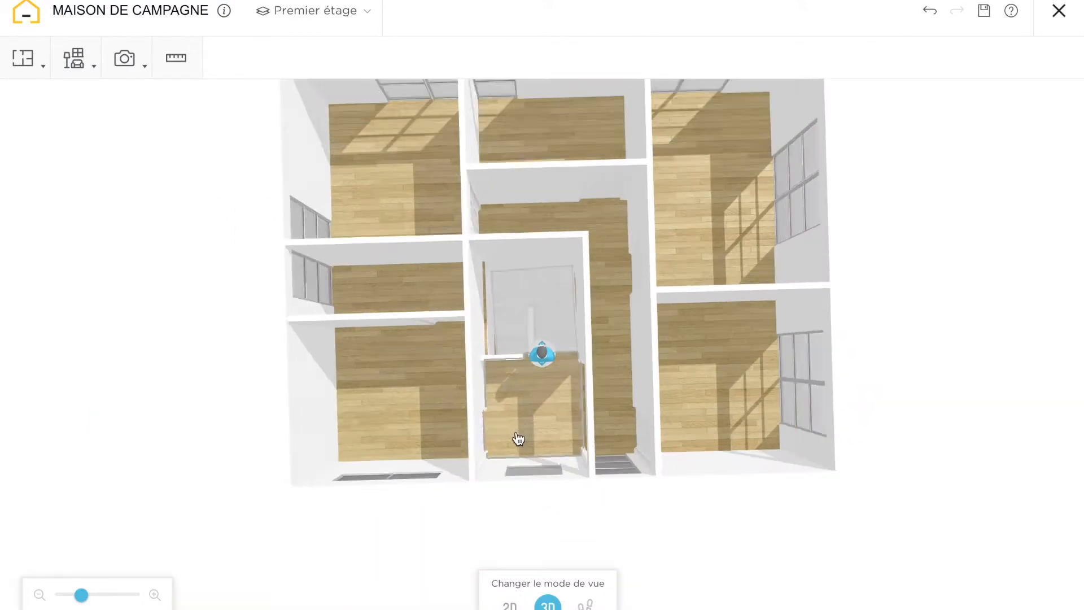
- Undo the last change to the second-floor wall of pièce 9 and toggle its Soupente option
scroll(518, 439, "down", 3)
left_click_drag(542, 315, 436, 382)
scroll(683, 502, "up", 5)
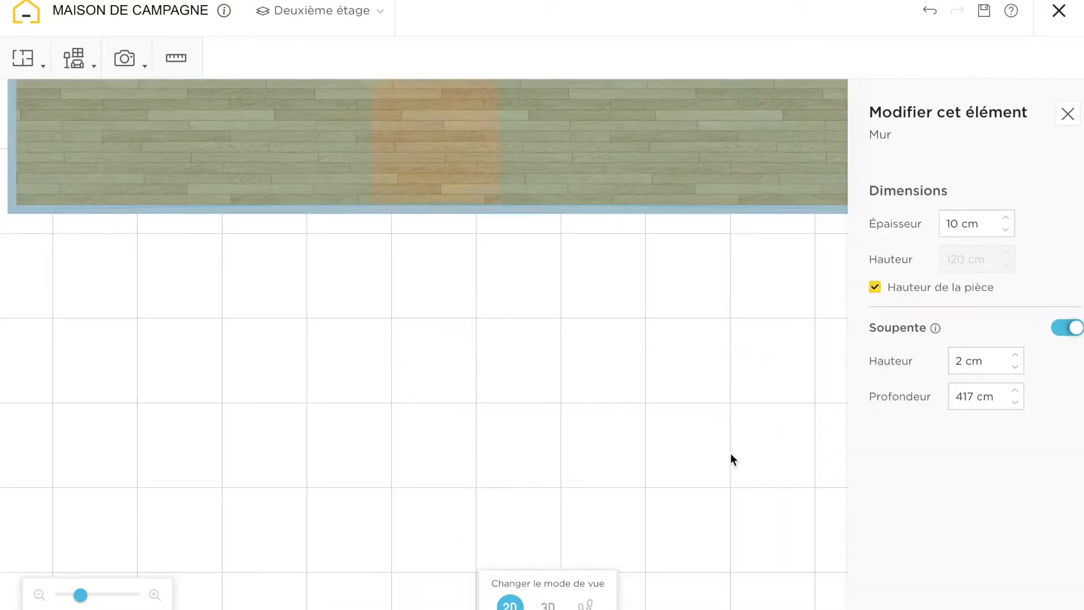
left_click(930, 11)
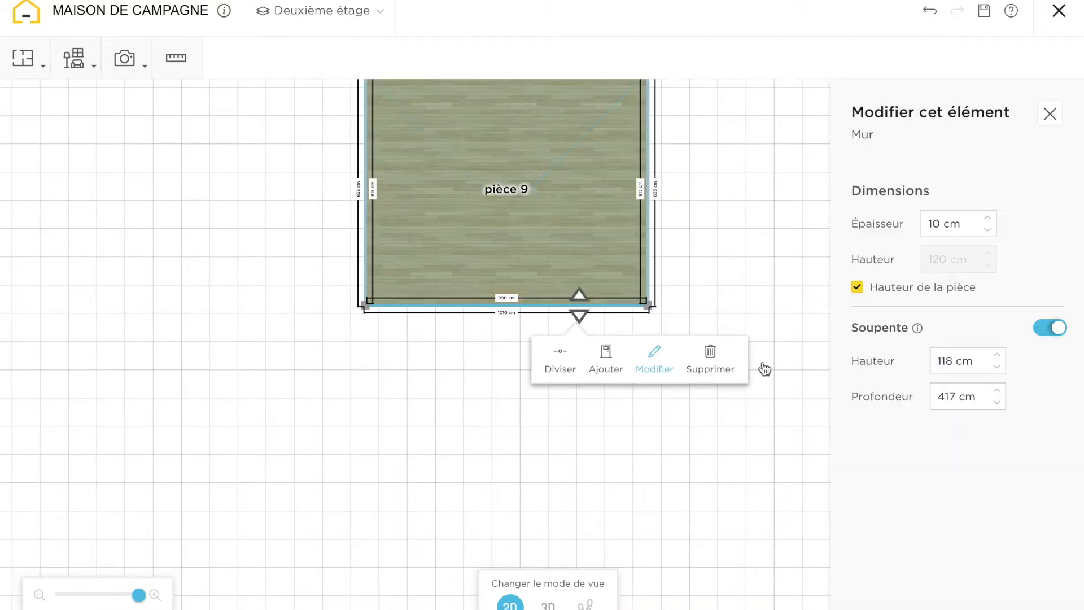
left_click(1052, 328)
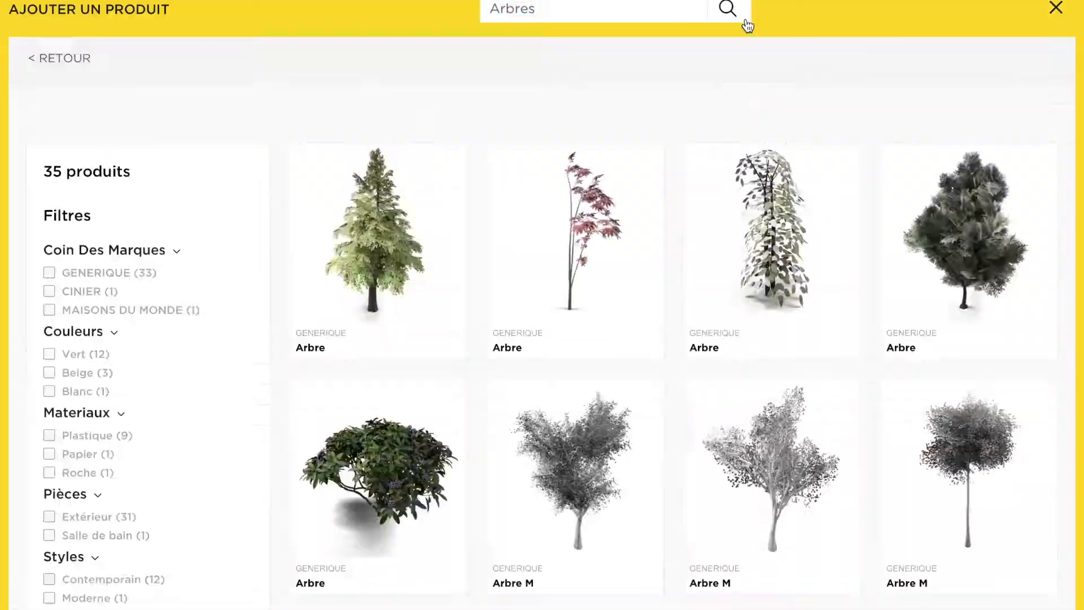
- Browse the Arbres and Plantes et fleurs products in the catalogue for the garden
scroll(198, 158, "down", 4)
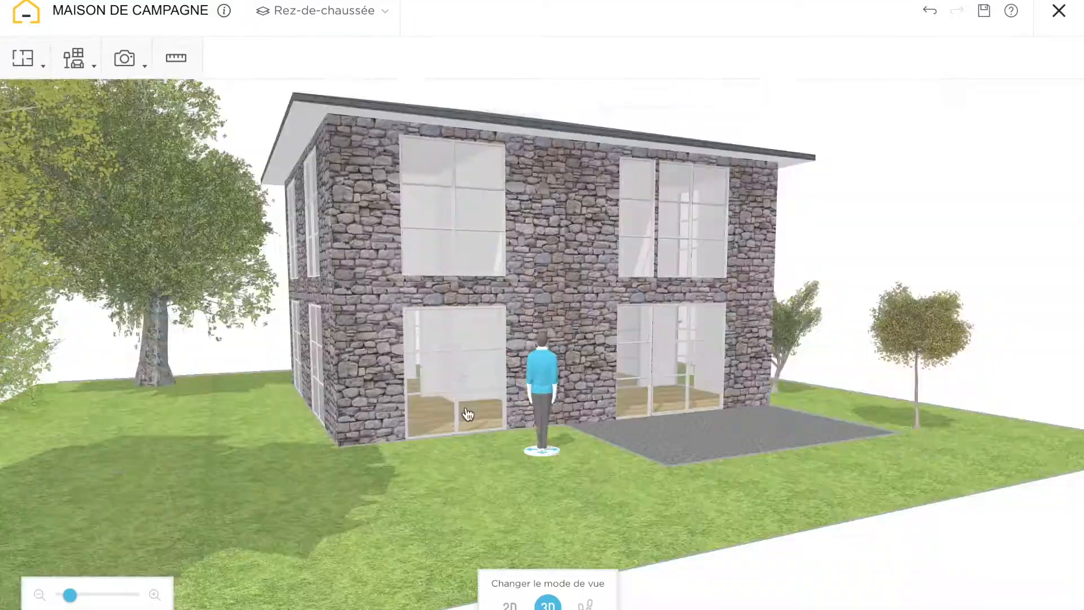
left_click(660, 44)
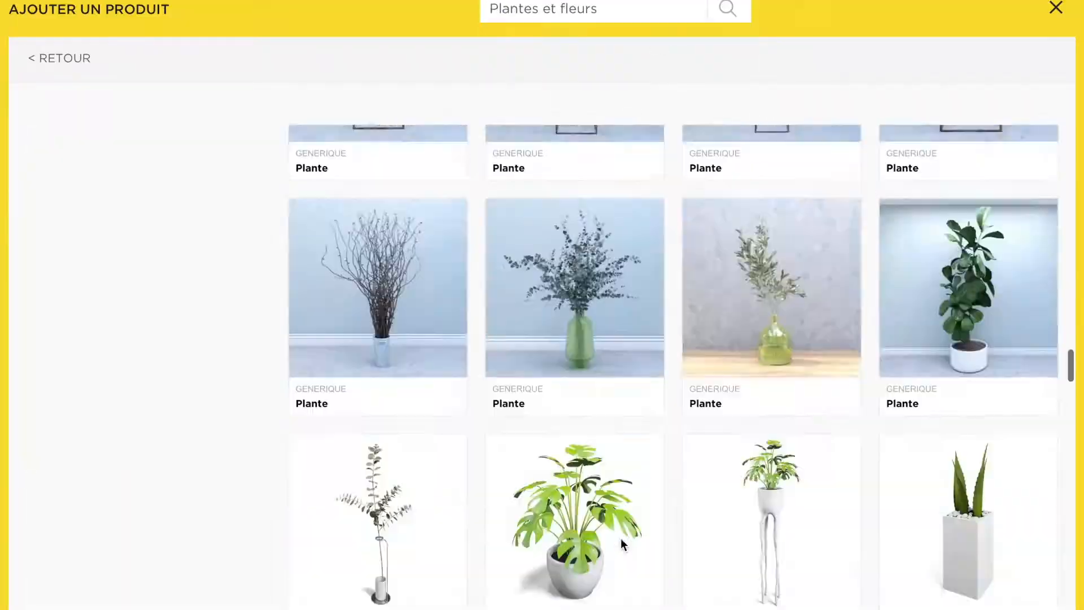
scroll(655, 545, "down", 10)
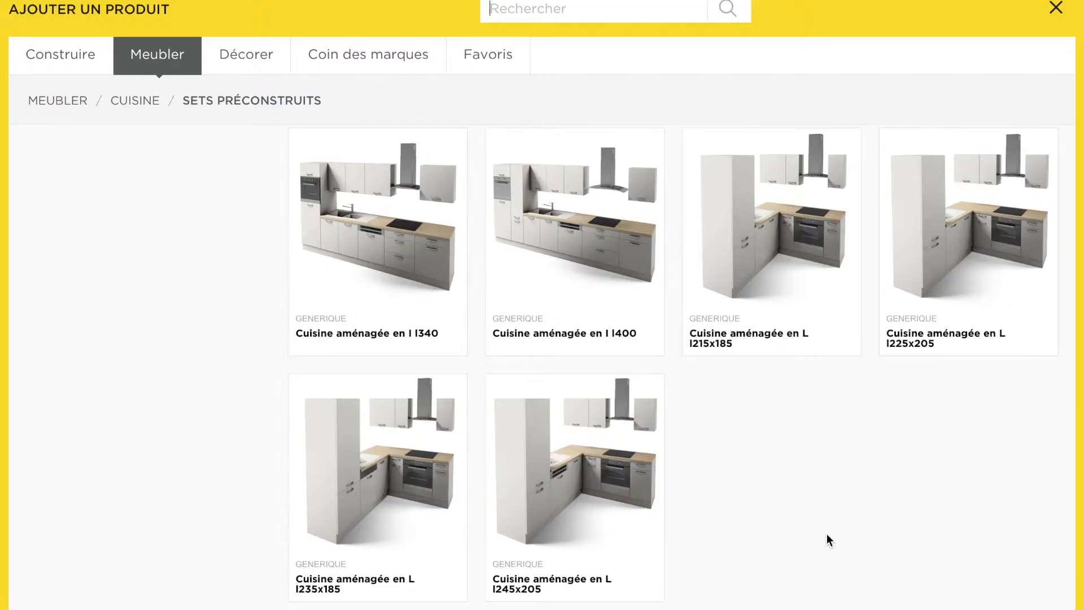
- Add the preconstructed kitchen set Cuisine aménagée en I L280 and place it along the ground-floor kitchen wall
scroll(826, 534, "up", 1)
scroll(826, 533, "down", 1)
left_click(960, 249)
left_click(616, 378)
left_click_drag(616, 379, 421, 377)
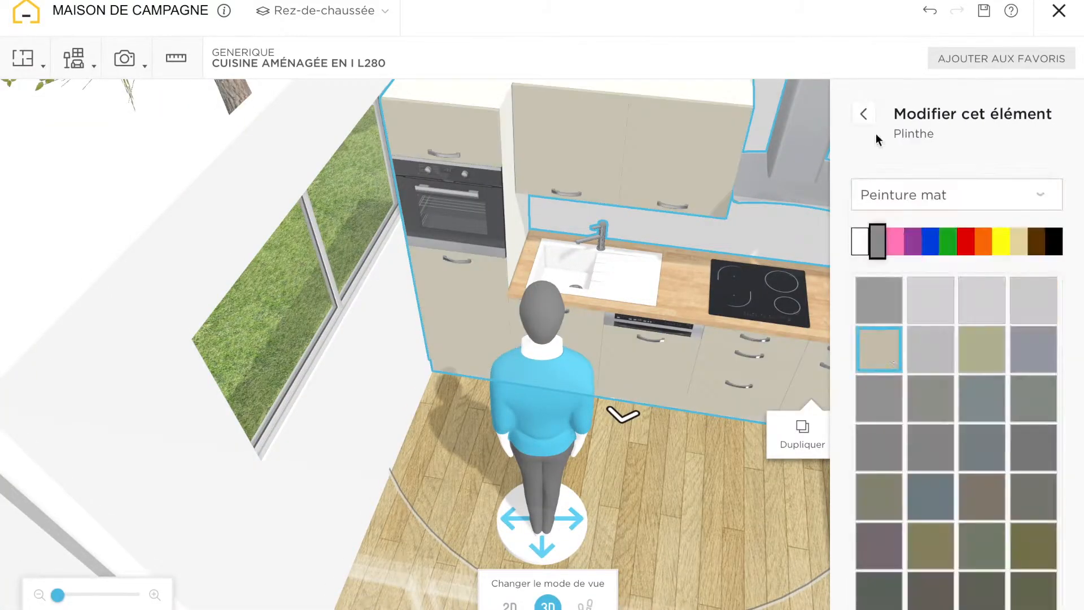
- Try several wood finishes on the kitchen set's worktop and apply a brown wood-strip finish
scroll(874, 477, "down", 5)
left_click(929, 412)
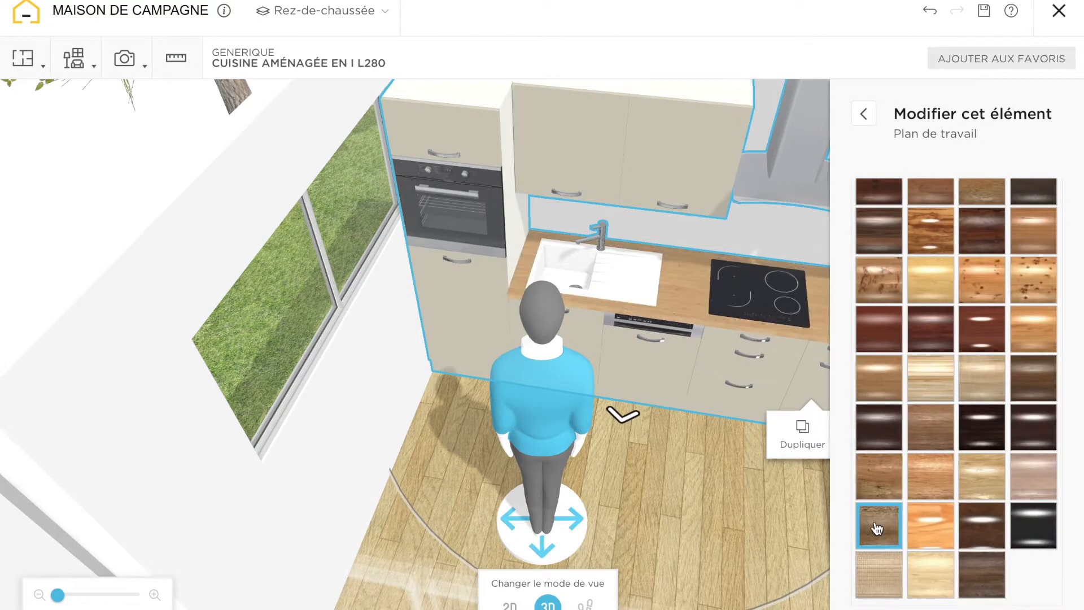
scroll(876, 529, "up", 3)
left_click(986, 366)
scroll(986, 366, "up", 6)
left_click(890, 341)
scroll(982, 327, "up", 2)
left_click(983, 328)
scroll(881, 396, "down", 1)
left_click(1029, 422)
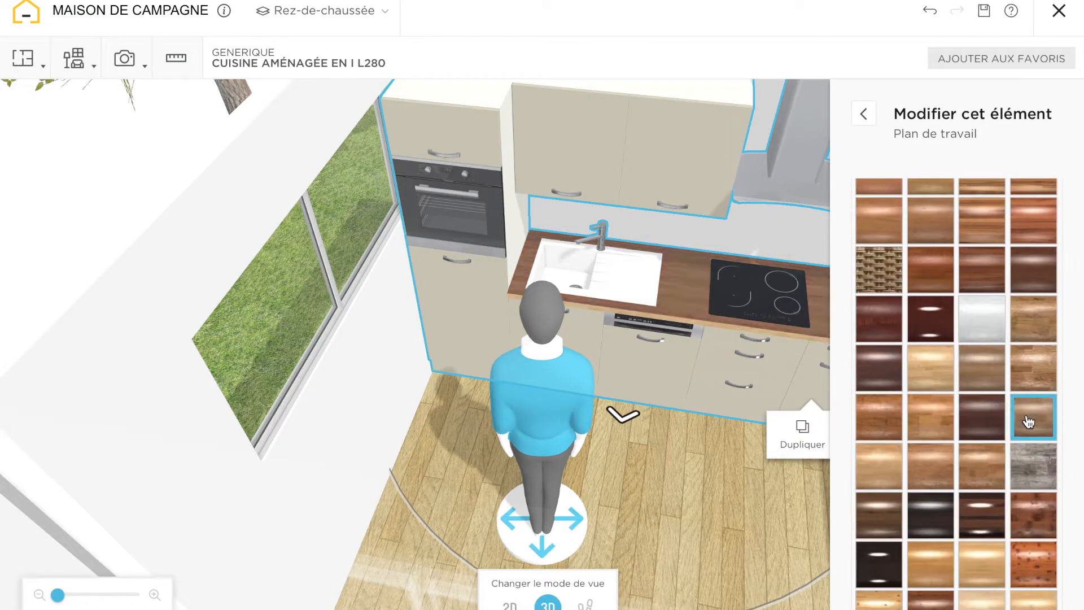
scroll(1039, 424, "down", 5)
left_click(1042, 423)
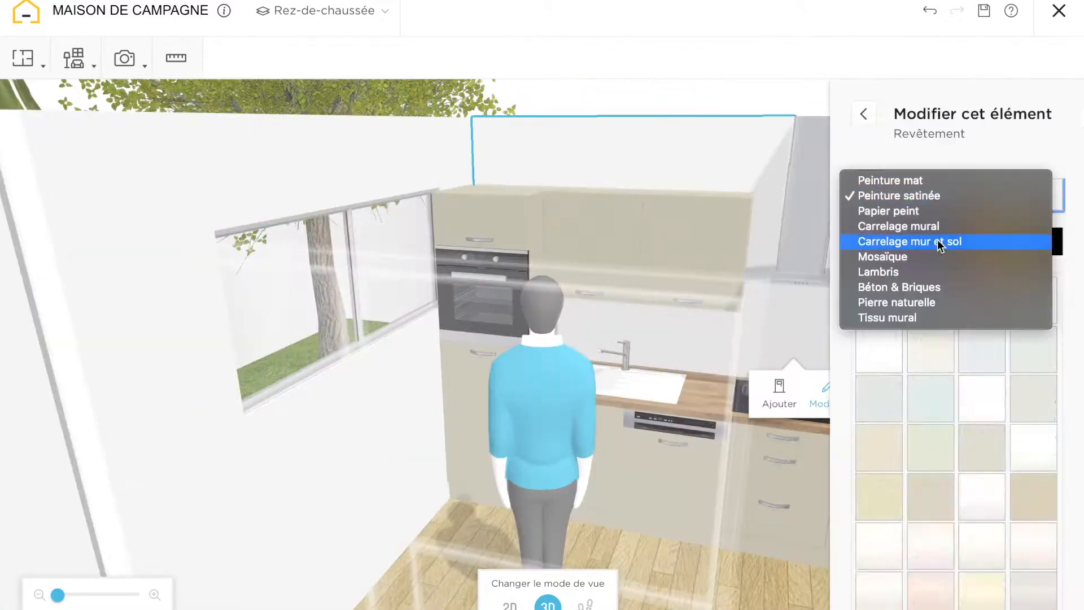
- Cover the wall behind the kitchen units with grey and beige fish-scale tiles from Carrelage mur et sol
scroll(977, 510, "down", 2)
left_click(979, 497)
left_click_drag(598, 317, 565, 226)
left_click(993, 256)
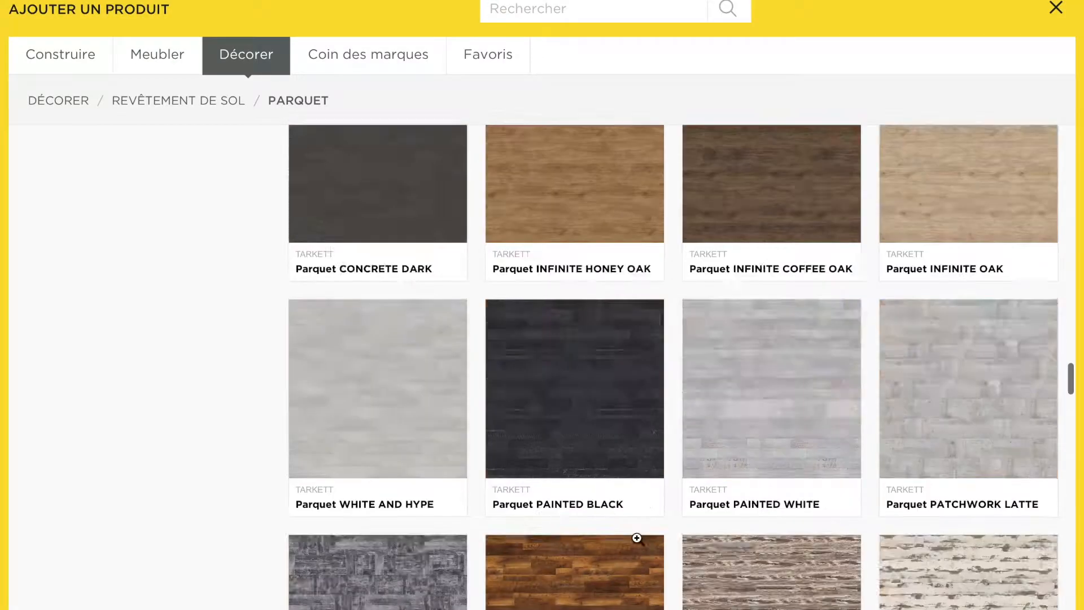
- Browse the parquet floor coverings in the catalogue
scroll(637, 538, "down", 15)
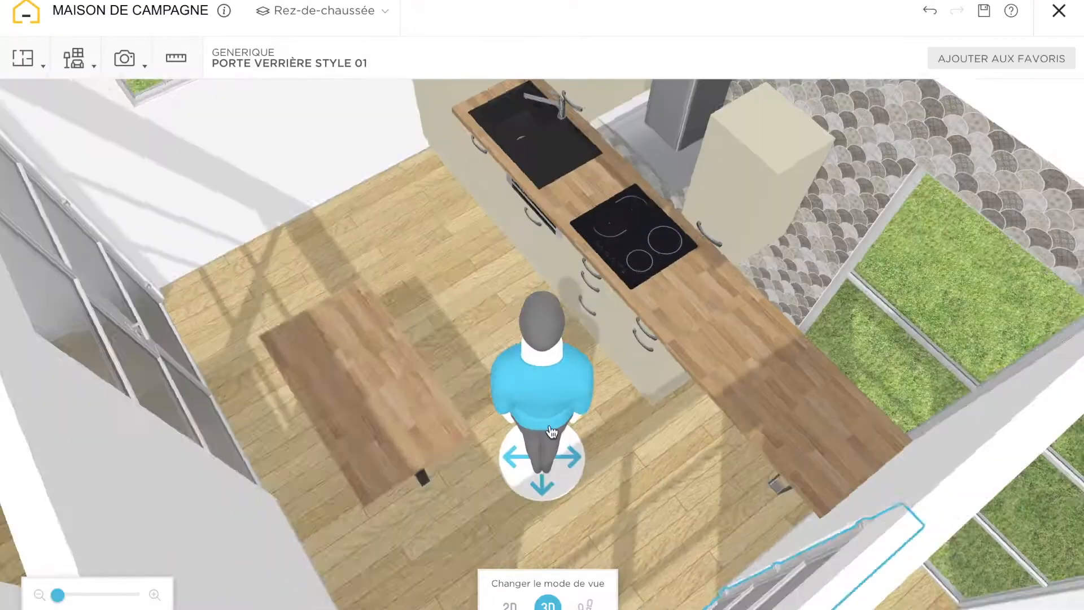
- Set the depth of the worktop extension used as a kitchen table to 80 cm
left_click(370, 478)
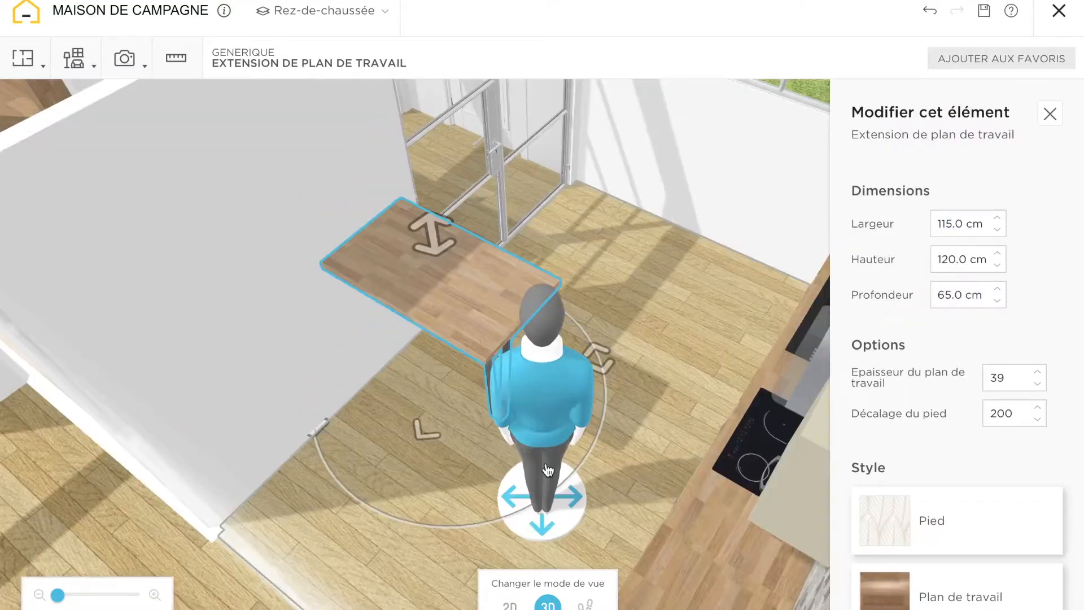
left_click(960, 295)
type("115.0")
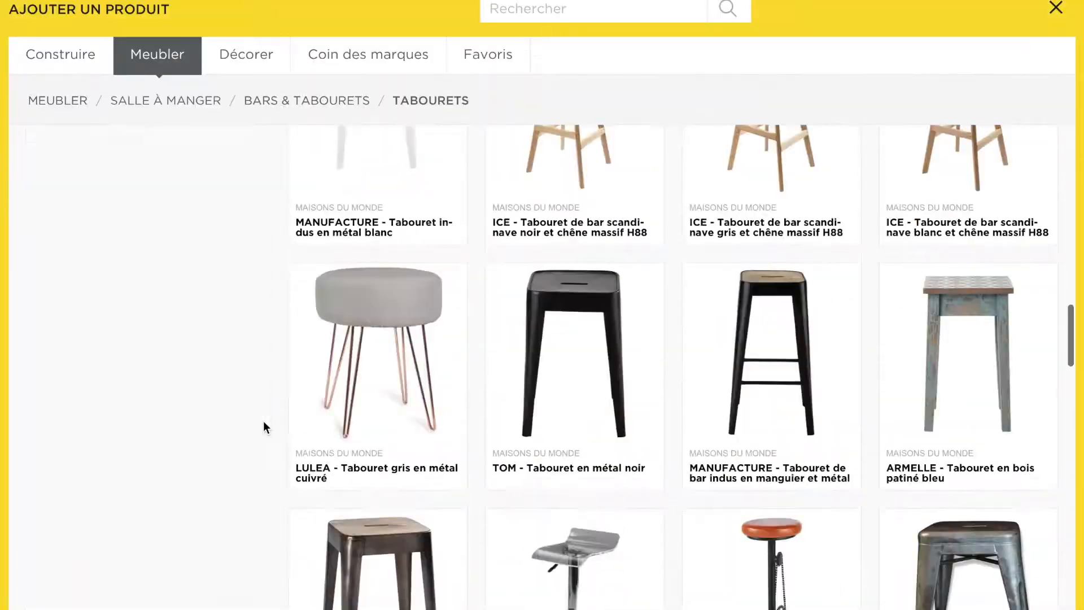
- Replace the bar stool at the worktop extension with a white metal stool with a wooden seat
scroll(263, 422, "down", 15)
mouse_move(710, 547)
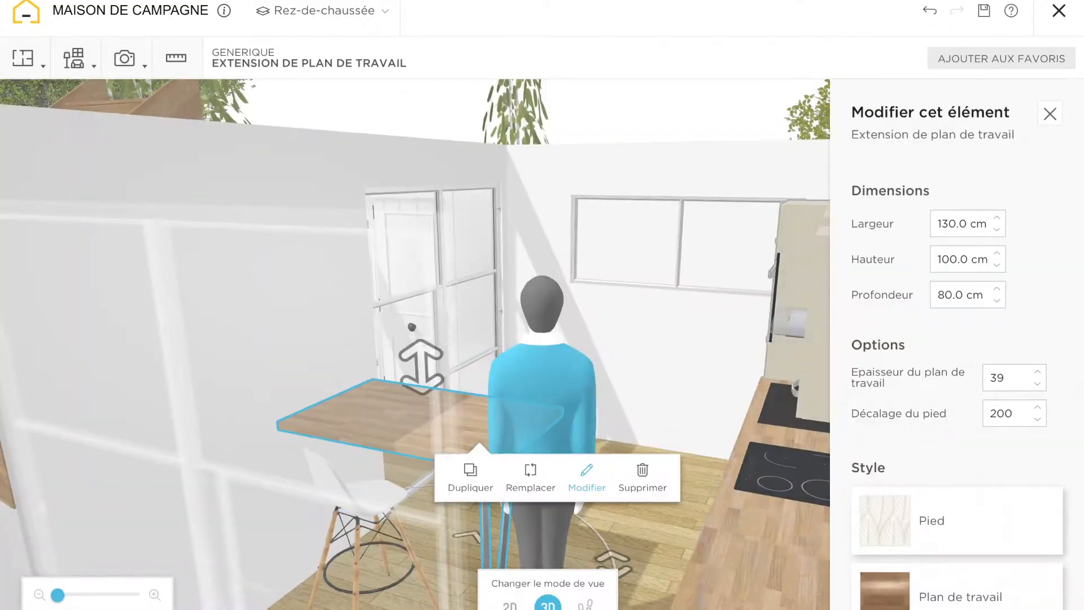
left_click(530, 479)
scroll(670, 543, "up", 5)
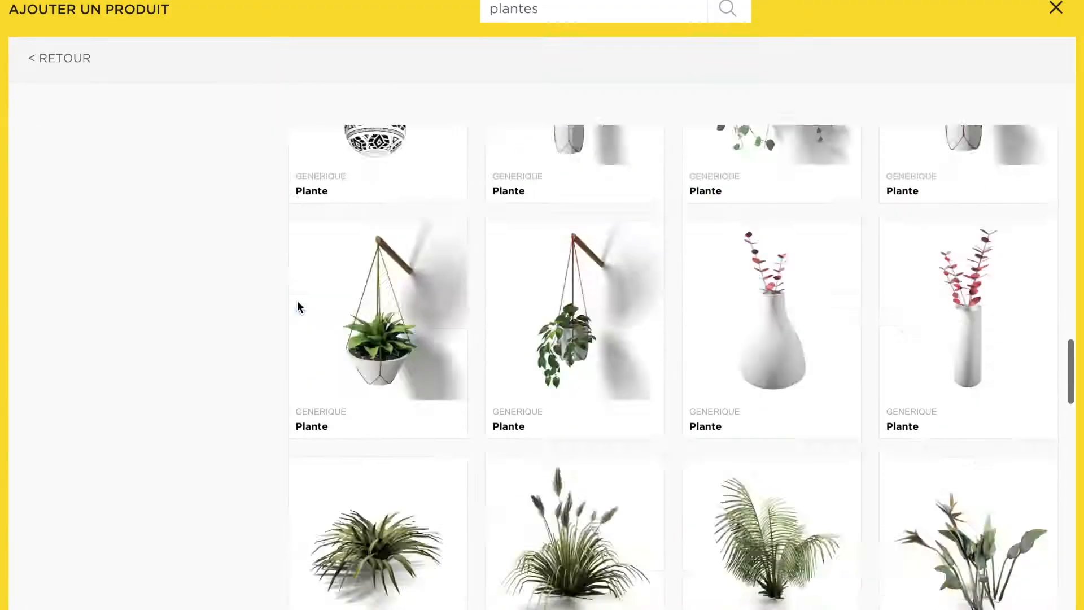
- Add the Plantes aromatiques murales with three hanging pots to the kitchen
scroll(417, 400, "down", 5)
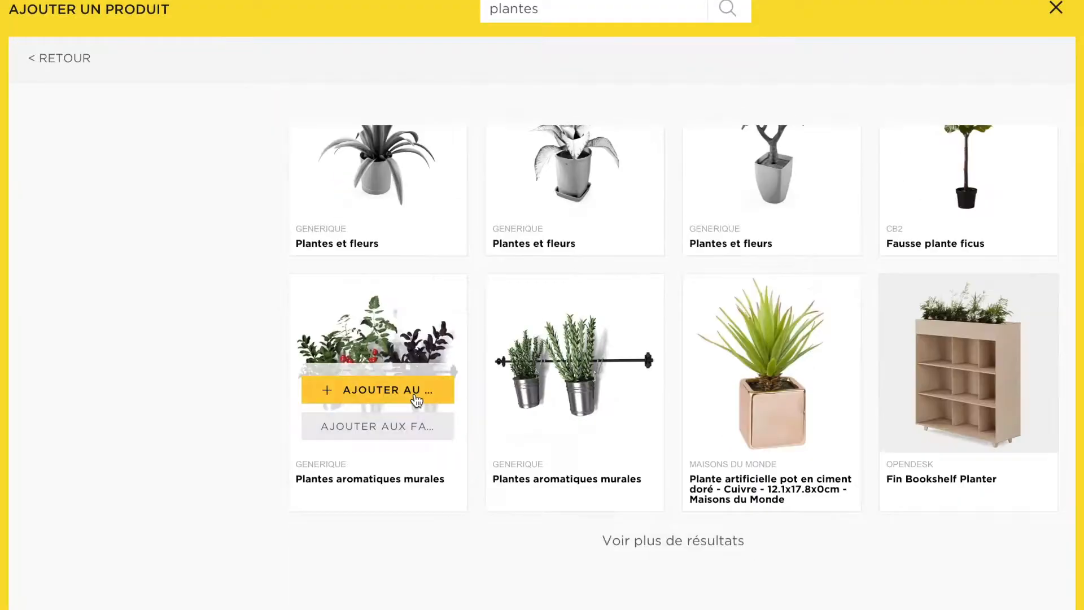
left_click(416, 391)
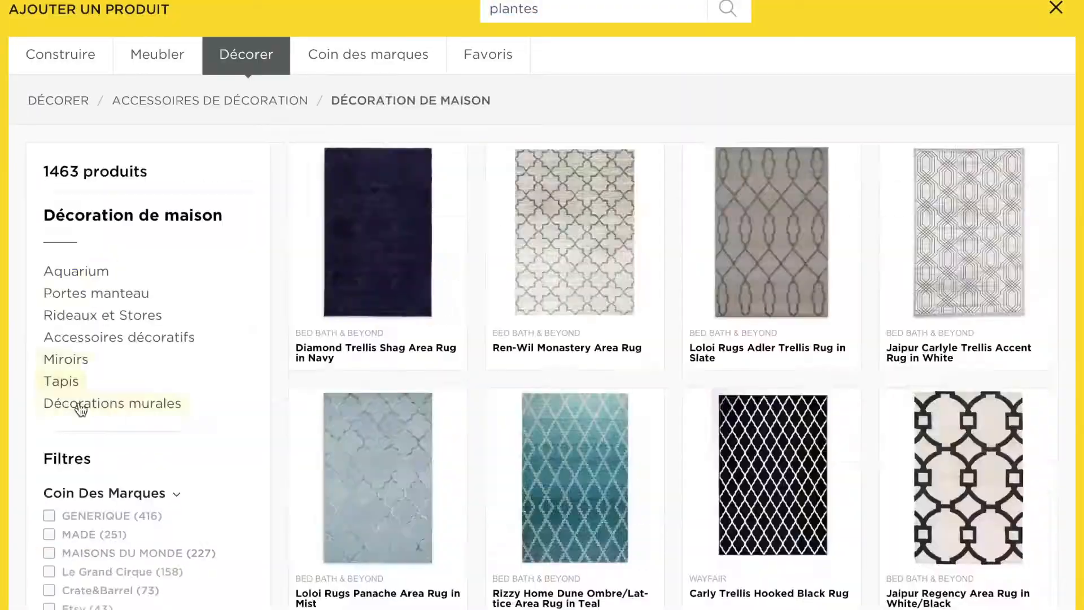
- Add the Mid Century Modern Art print with the orange sun and hang it on the wall above the table
left_click(81, 404)
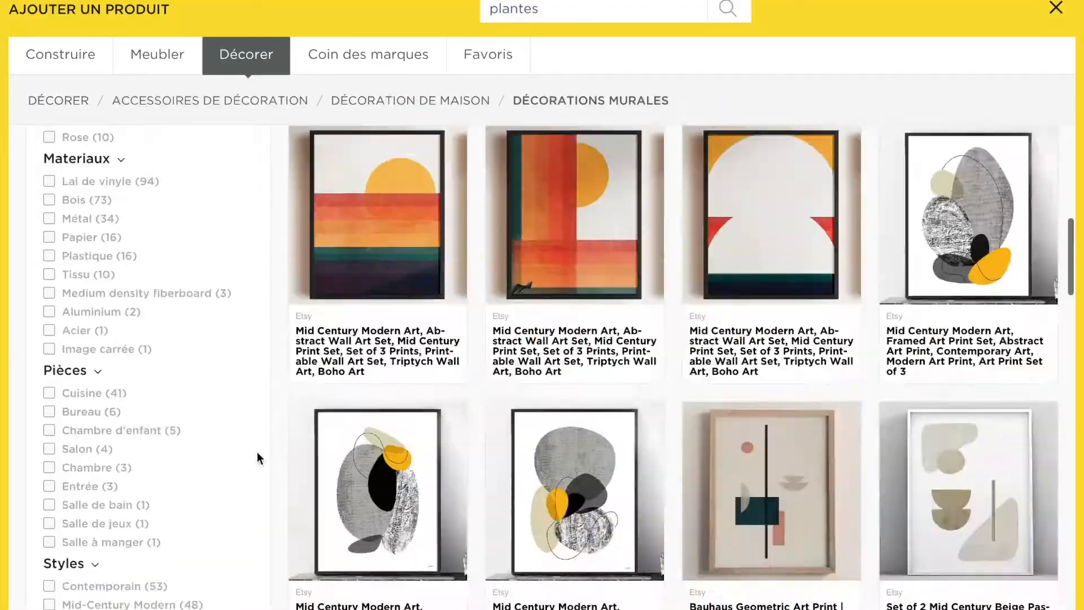
scroll(258, 449, "up", 2)
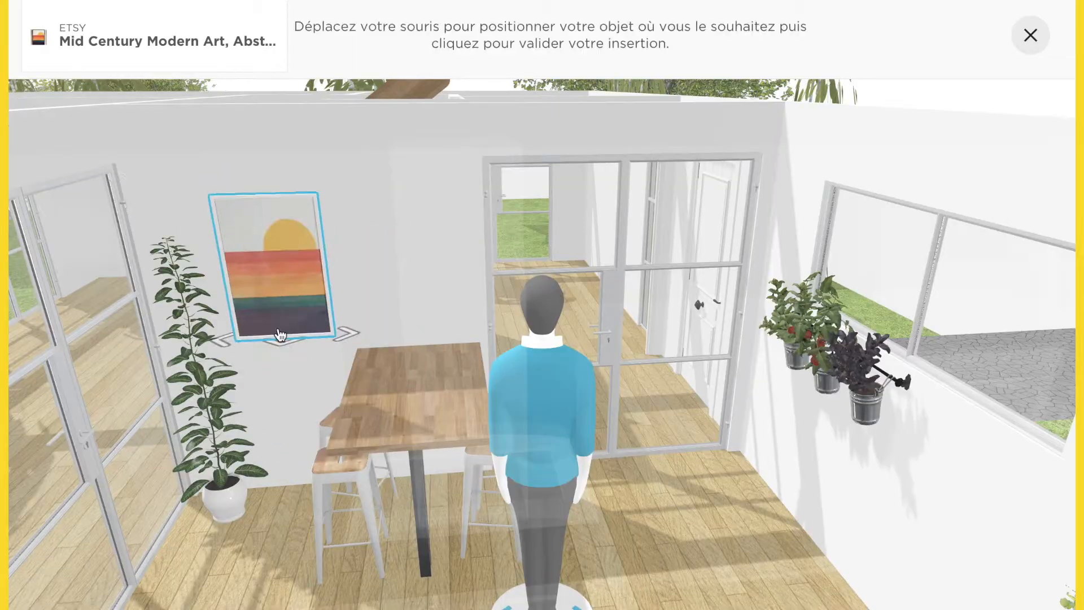
left_click(294, 305)
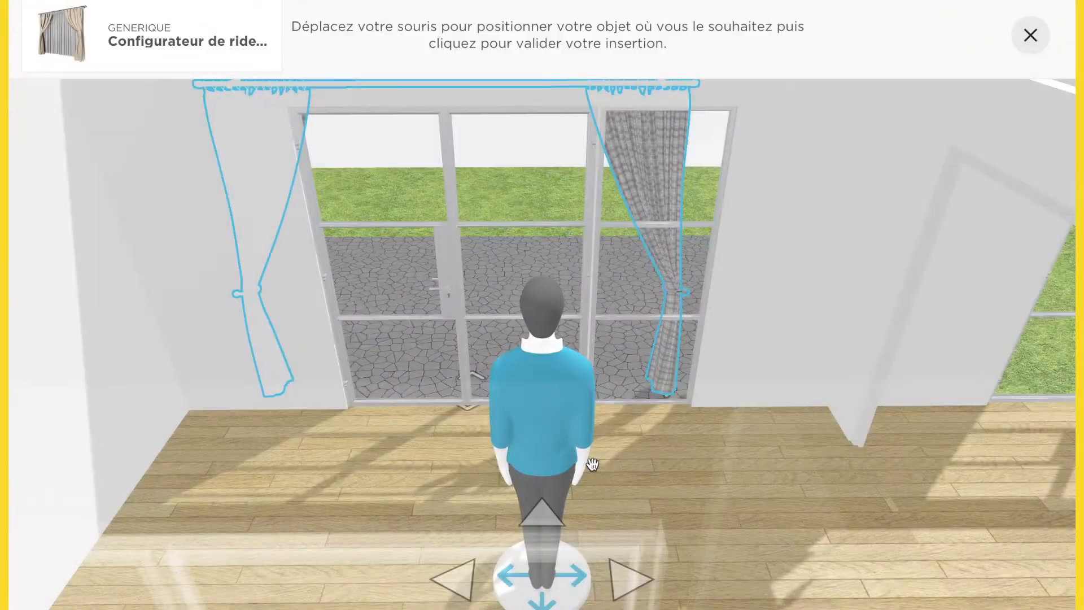
- Style the curtains over the glazed patio door with a brown fabric and save the project
left_click(929, 257)
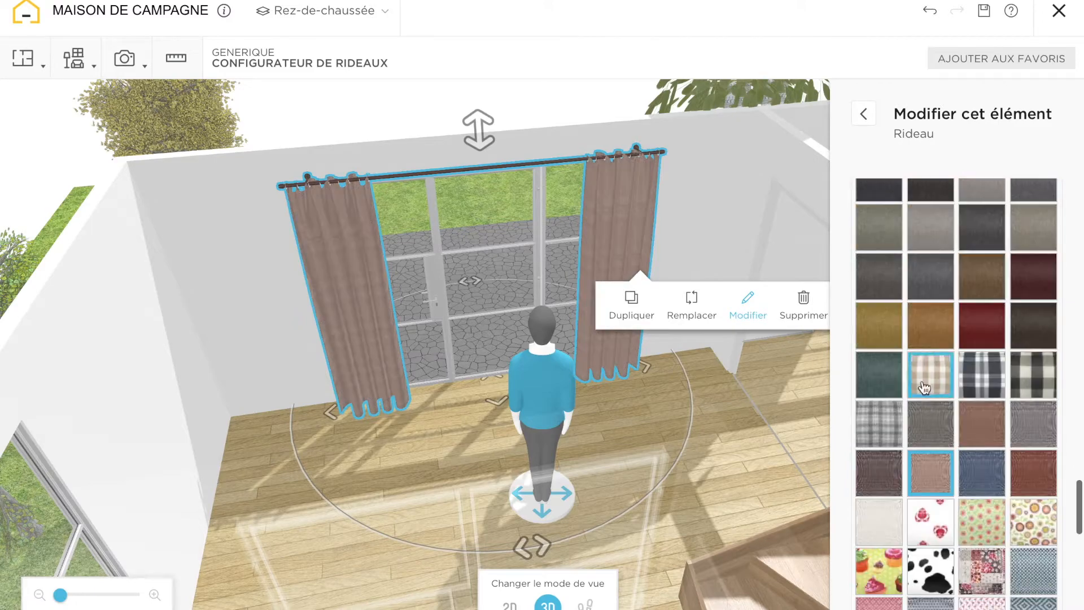
left_click(984, 11)
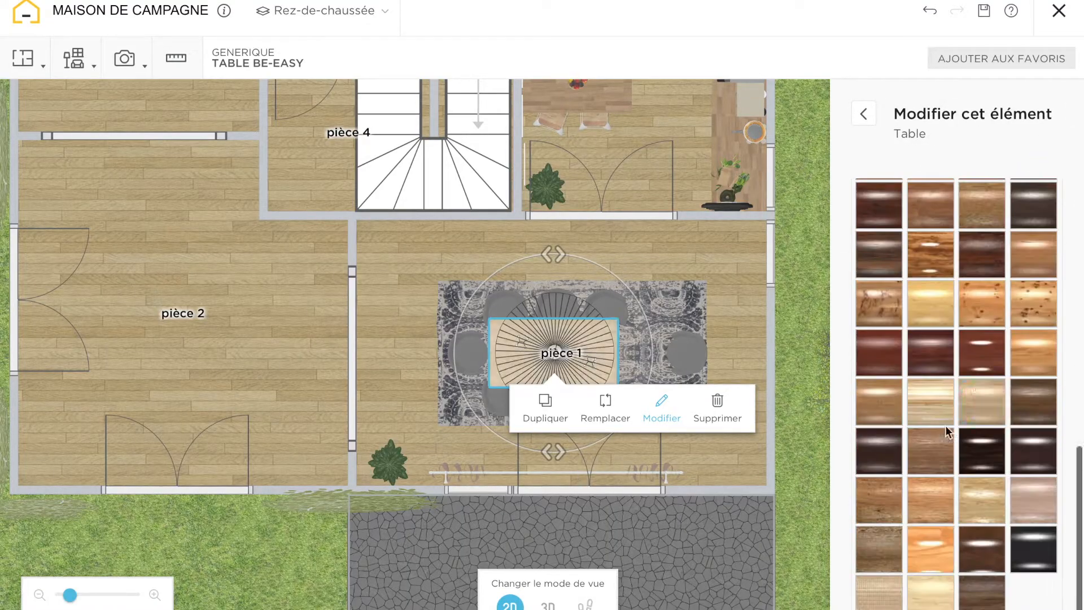
- Apply a wood finish to the Be-Easy table in pièce 1 and browse replacement chairs for it
left_click(947, 430)
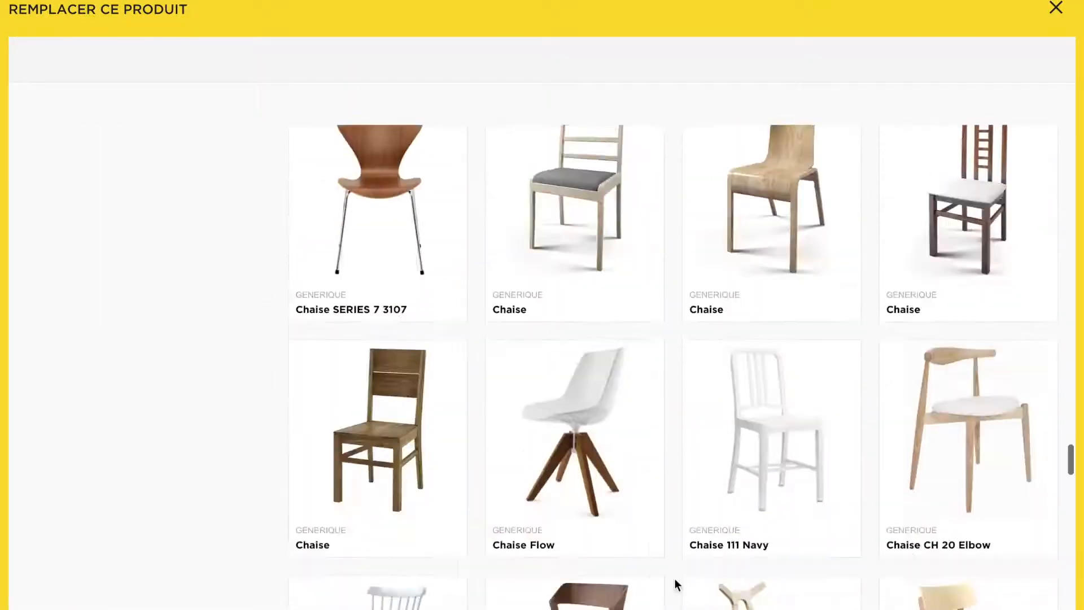
scroll(681, 453, "down", 2)
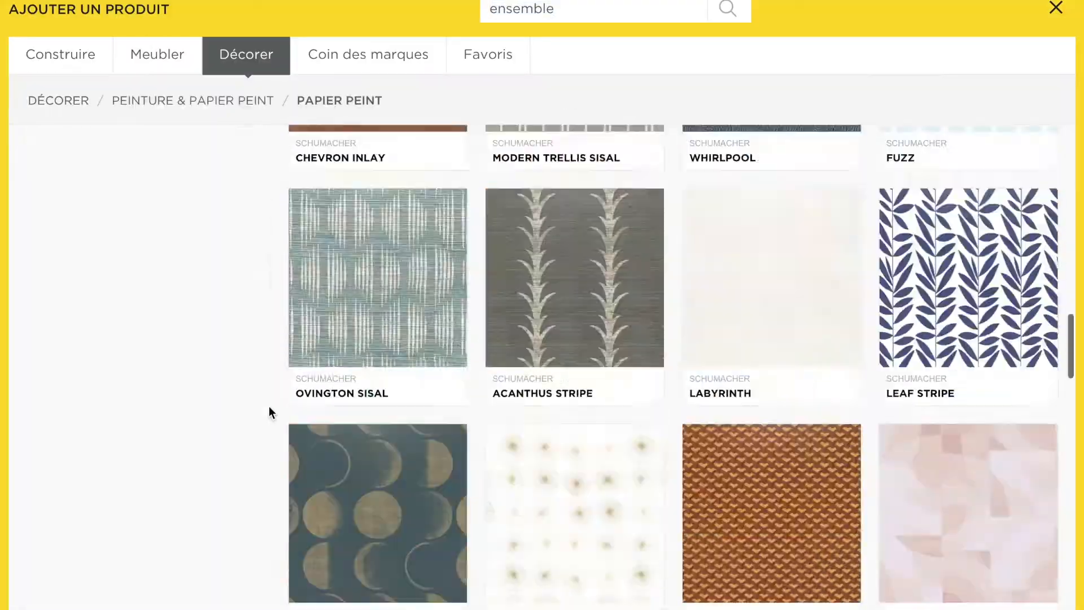
- Browse the wallpapers and the replacement pendant lamps for the dining room
scroll(678, 508, "down", 15)
scroll(639, 542, "down", 20)
scroll(598, 549, "up", 20)
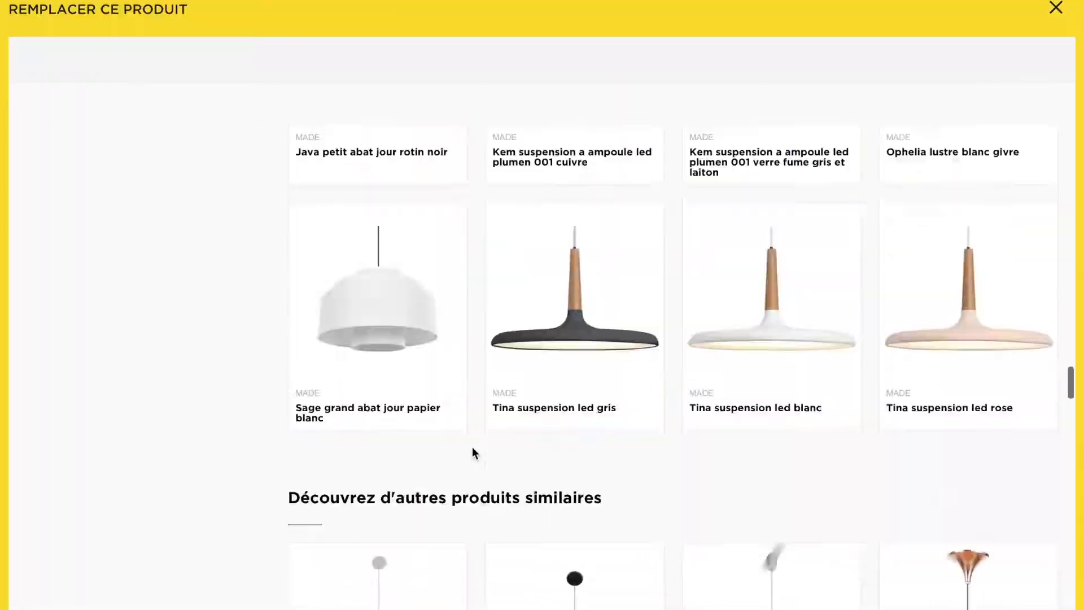
scroll(472, 446, "up", 5)
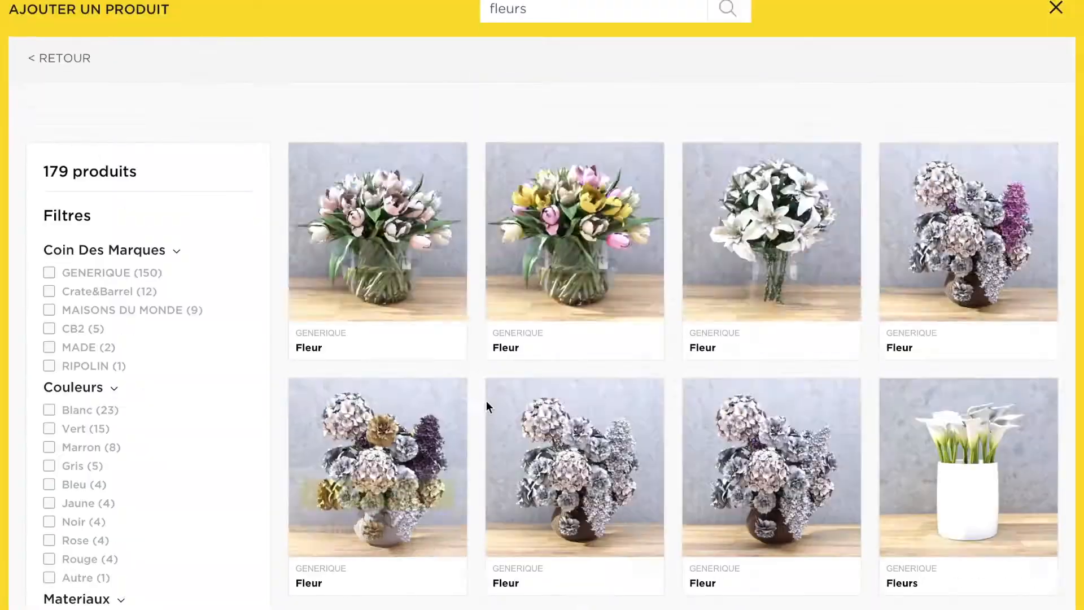
- Add the vase of yellow and pink tulips to the dining table and browse the fireplaces and stoves
left_click(486, 401)
left_click(528, 249)
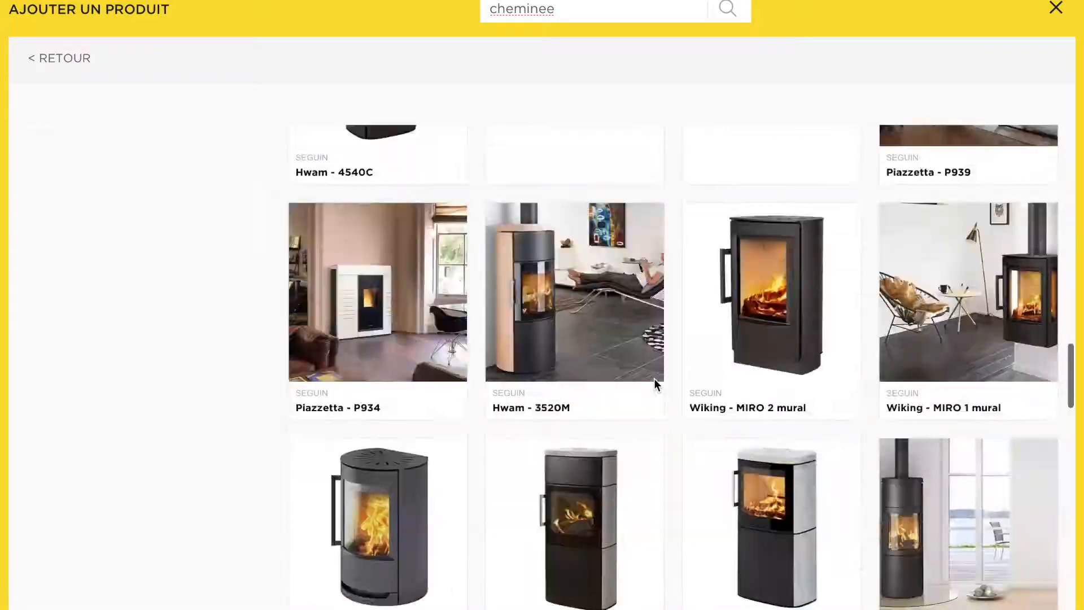
scroll(654, 379, "down", 10)
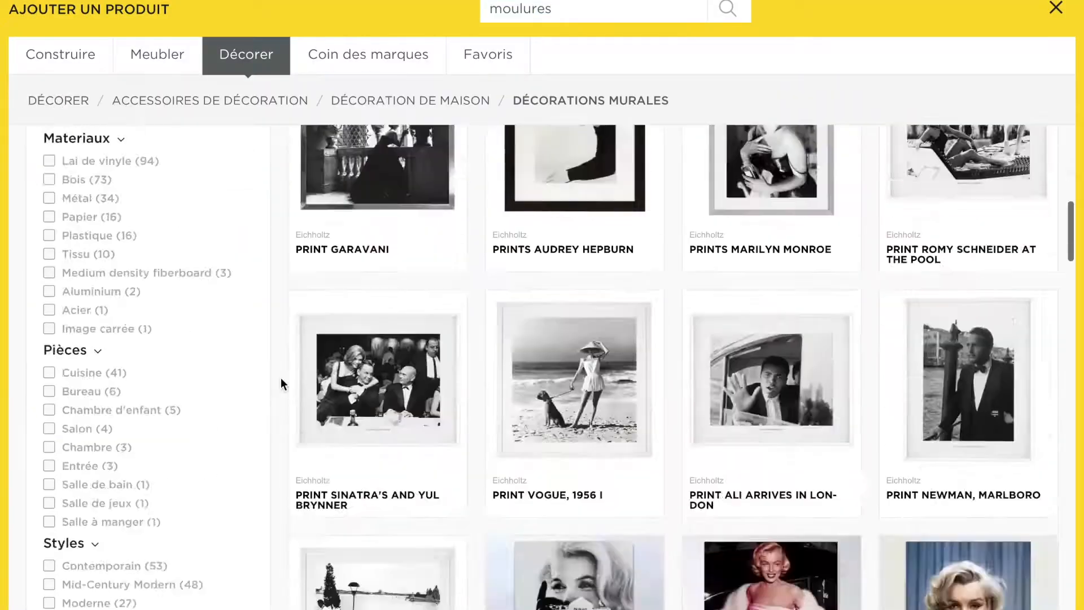
- Add framed Eichholtz photo prints to the wallpapered dining room wall, replacing the lower Marilyn Monroe print with Print Romy Schneider at the Pool
left_click(559, 181)
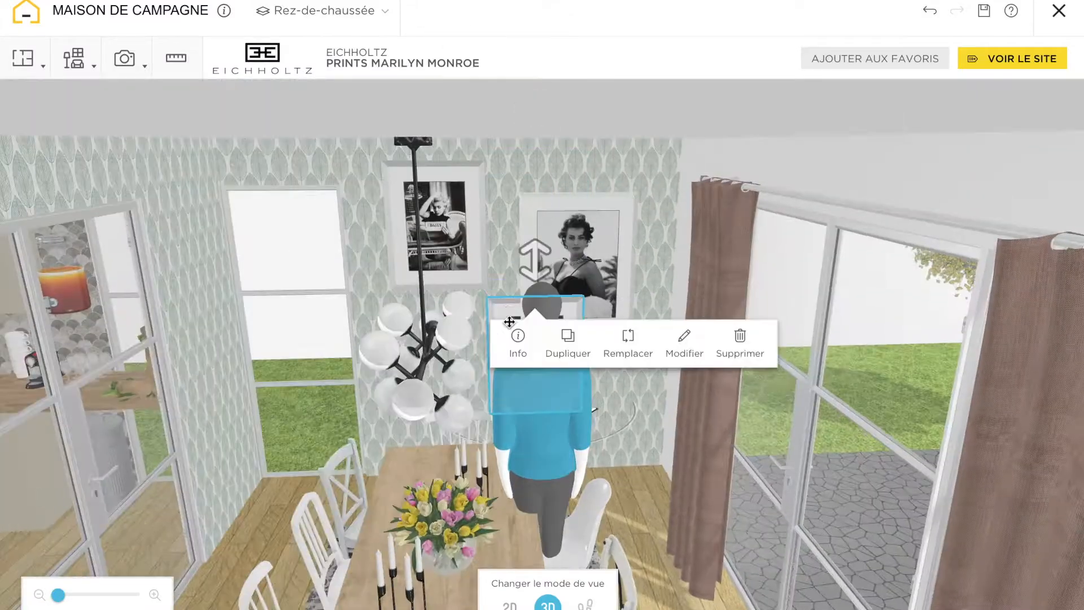
left_click(625, 338)
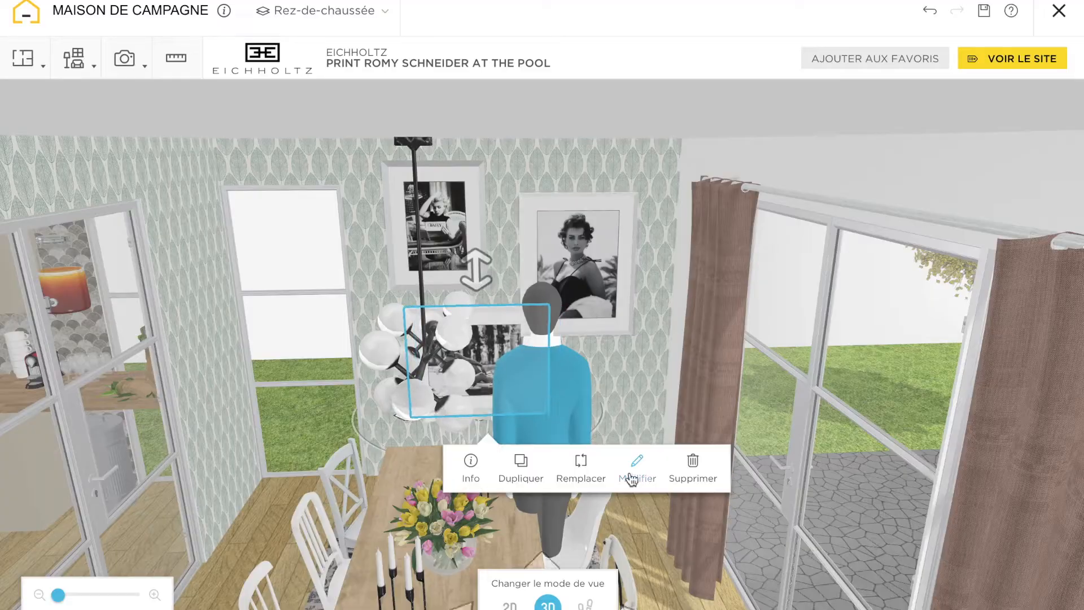
- Search the product catalogue for "fleurs", add a potted plant from the results and browse replacement plants for it
left_click(573, 172)
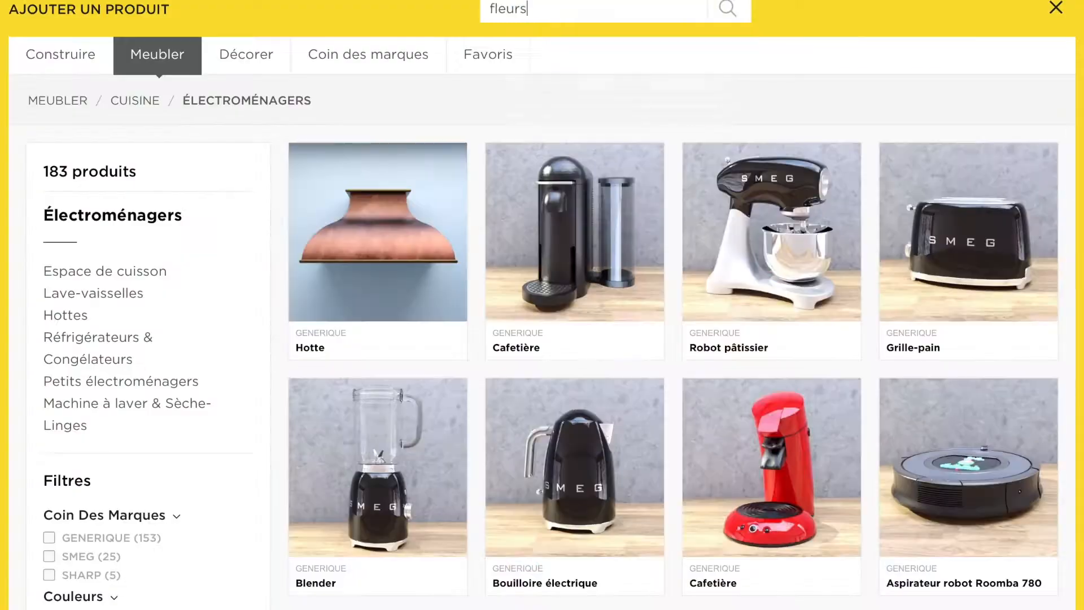
key("Return")
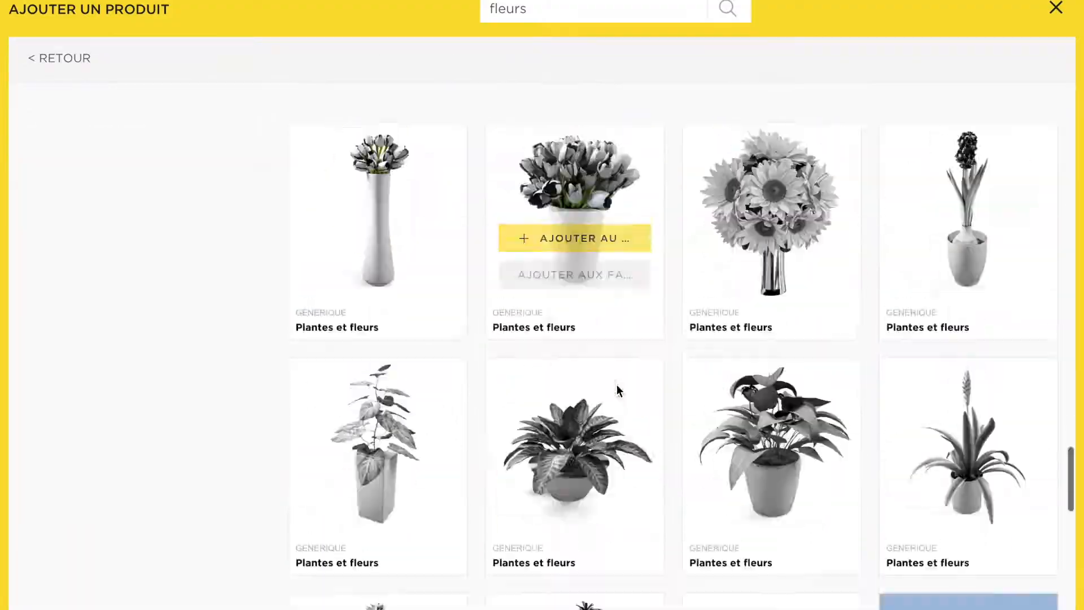
left_click(574, 463)
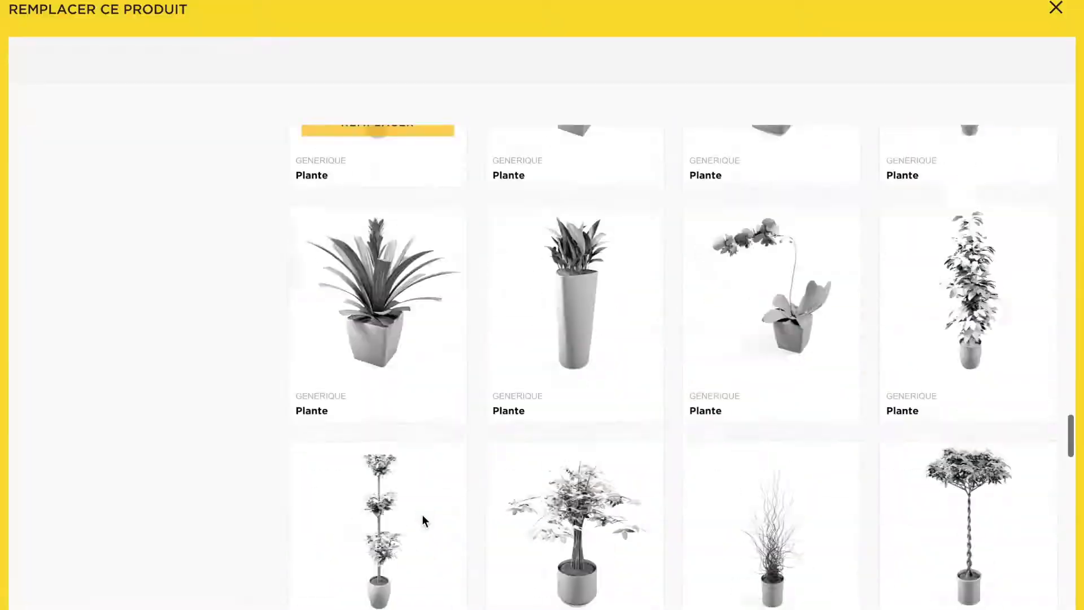
scroll(531, 526, "up", 1)
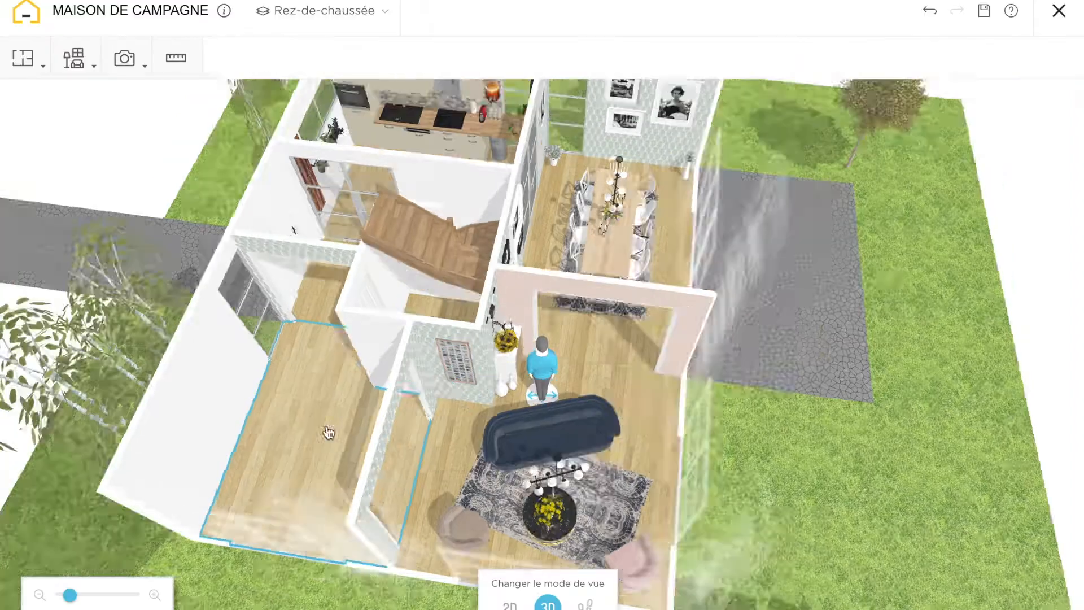
left_click(517, 393)
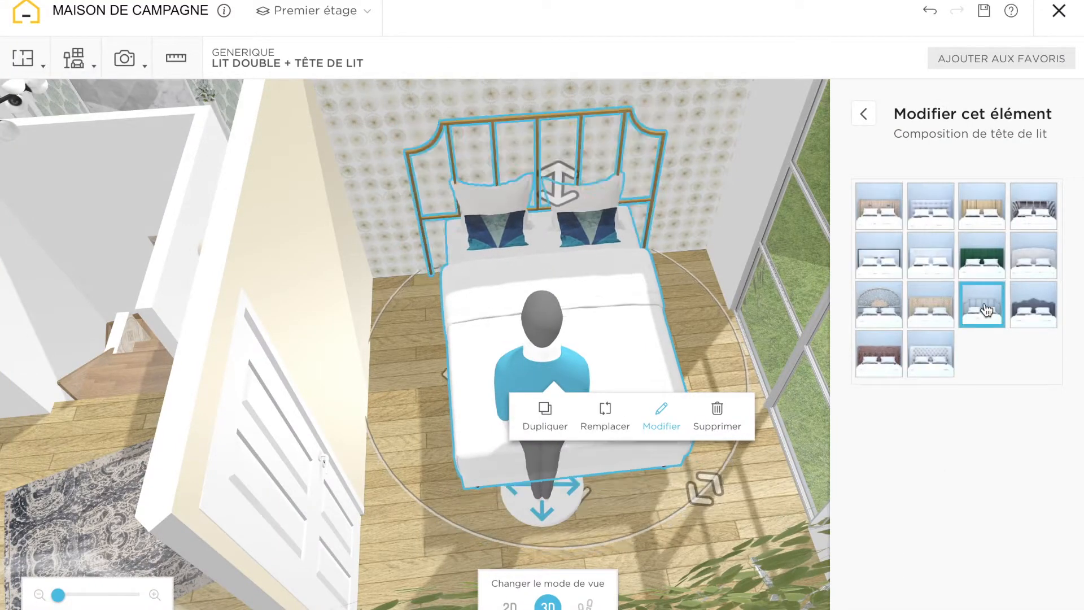
- Switch the double bed's headboard to a tufted upholstered model and give it a beige finish
left_click(973, 451)
scroll(1026, 455, "down", 15)
scroll(994, 367, "up", 10)
left_click(980, 340)
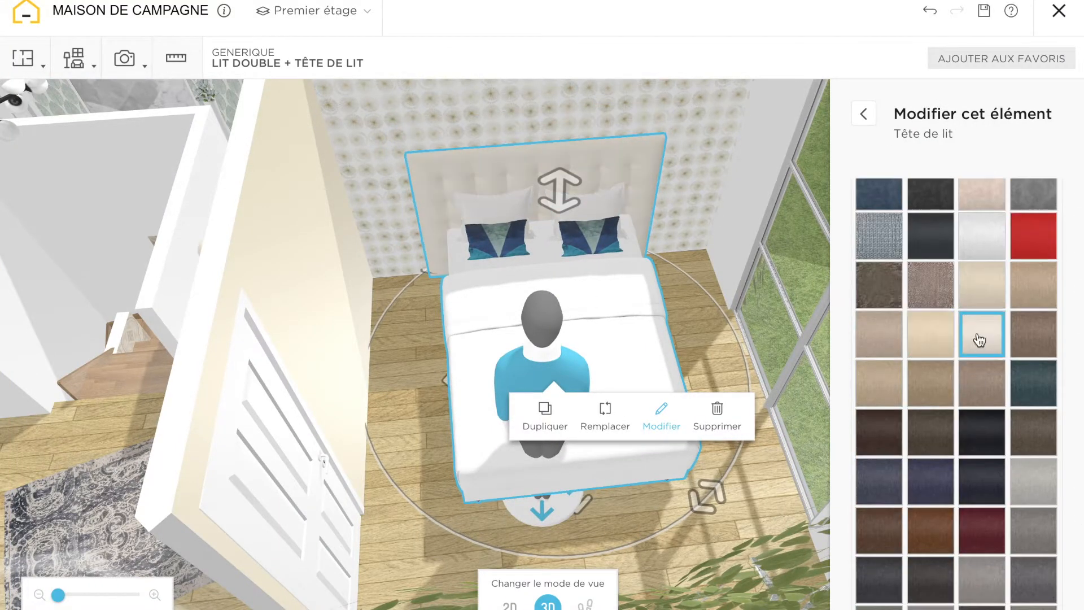
left_click(883, 314)
- Apply a striped fabric to the bed's cushions, a speckled grey fabric to the duvet's upper face and a cream finish to its lower face
scroll(1017, 395, "up", 10)
left_click(1042, 418)
scroll(1042, 418, "up", 3)
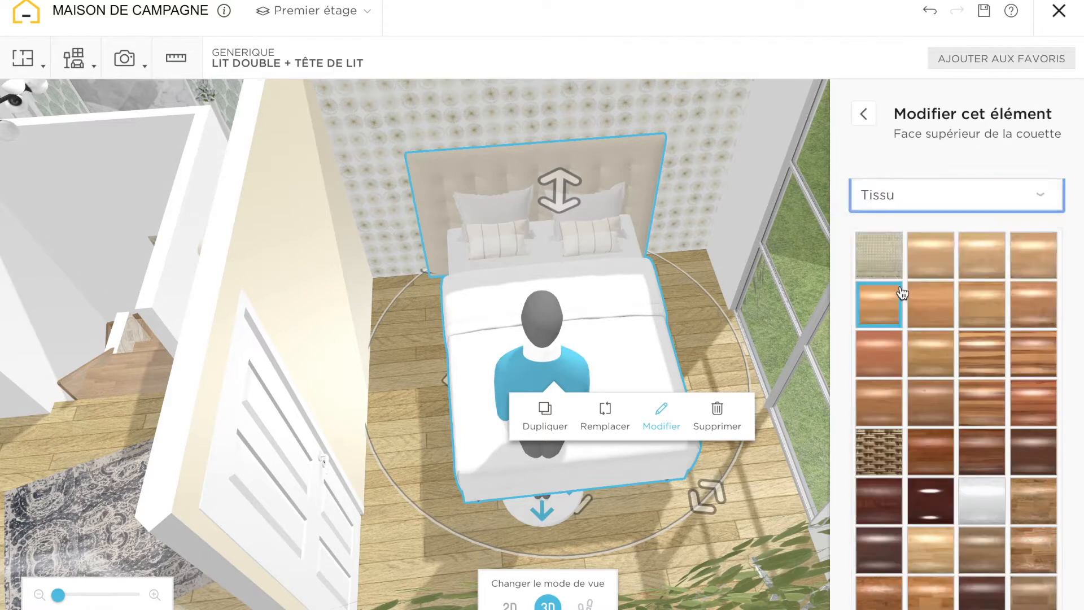
left_click(904, 287)
scroll(982, 396, "down", 5)
left_click(983, 497)
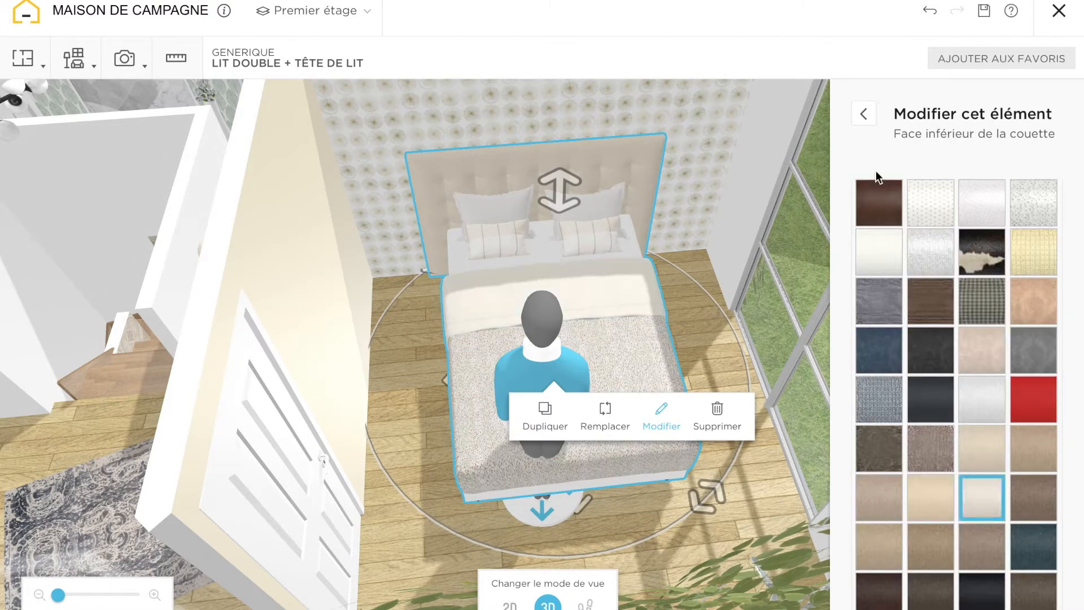
- Hang two framed abstract MADE Columba prints side by side on the wallpapered wall above the headboard and adjust their spacing
left_click_drag(660, 344, 688, 164)
left_click(74, 58)
left_click(78, 100)
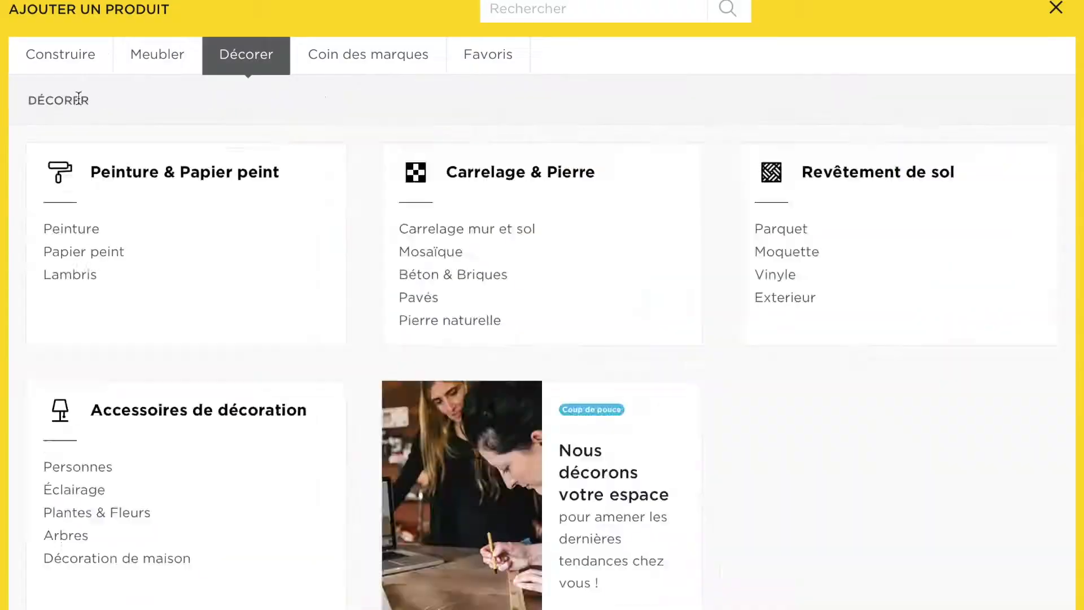
left_click(116, 558)
left_click(85, 271)
scroll(679, 355, "down", 20)
scroll(679, 354, "down", 10)
left_click(575, 355)
left_click(599, 229)
left_click(736, 271)
left_click_drag(563, 198, 547, 198)
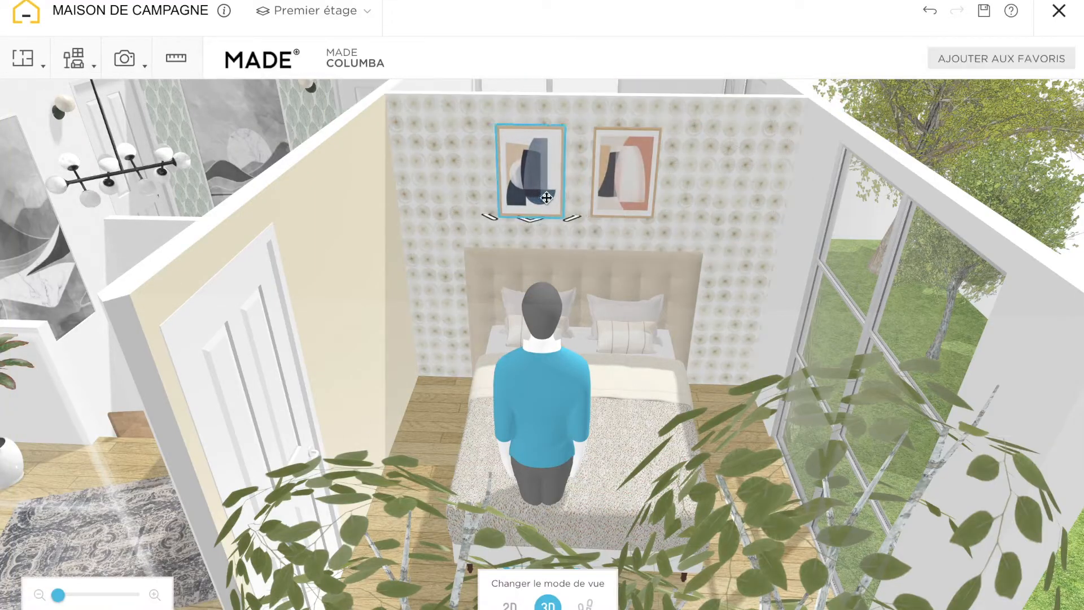
left_click_drag(635, 178, 652, 178)
- Hang the generic geometric wire Lustre pendant lamp beside the bed, near the large window, and adjust its position
left_click(74, 58)
left_click(106, 295)
left_click(110, 315)
scroll(474, 418, "down", 20)
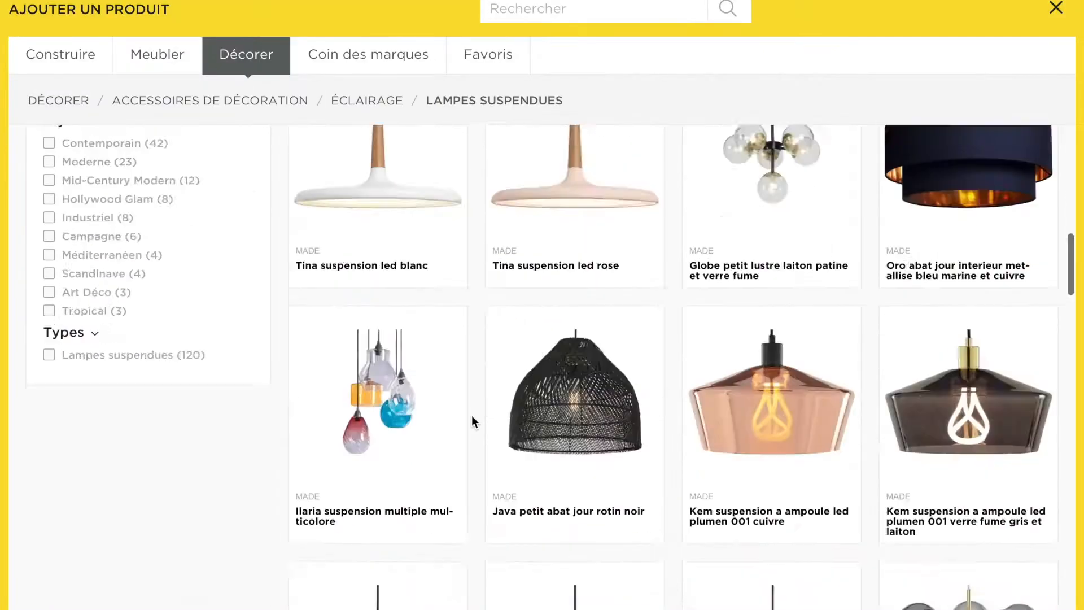
scroll(668, 347, "down", 15)
left_click(966, 238)
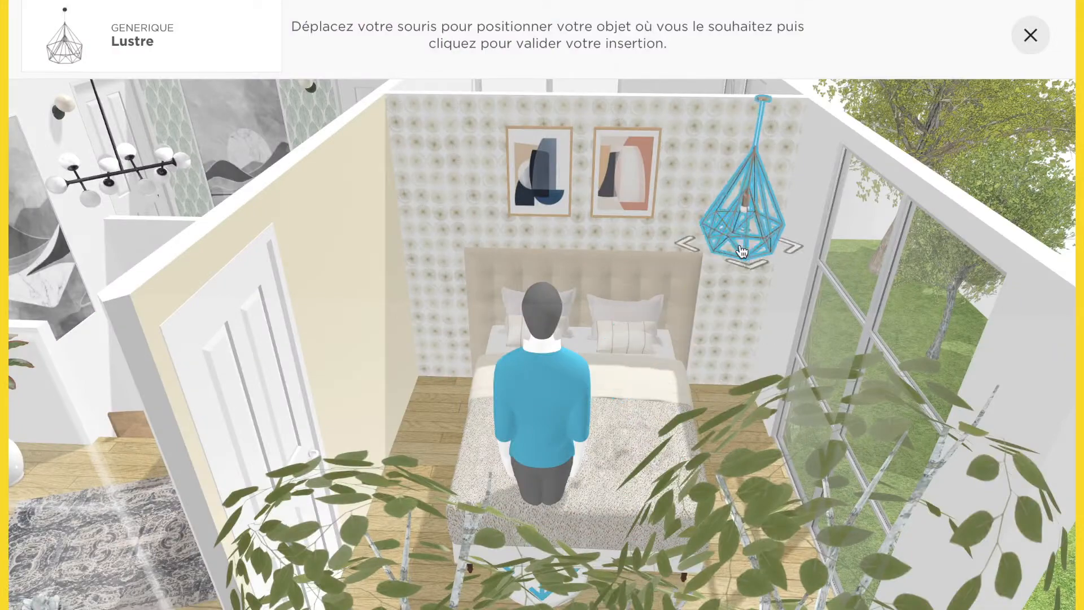
left_click(750, 207)
left_click_drag(650, 255, 649, 187)
left_click_drag(721, 127, 722, 97)
left_click(817, 313)
left_click(1049, 114)
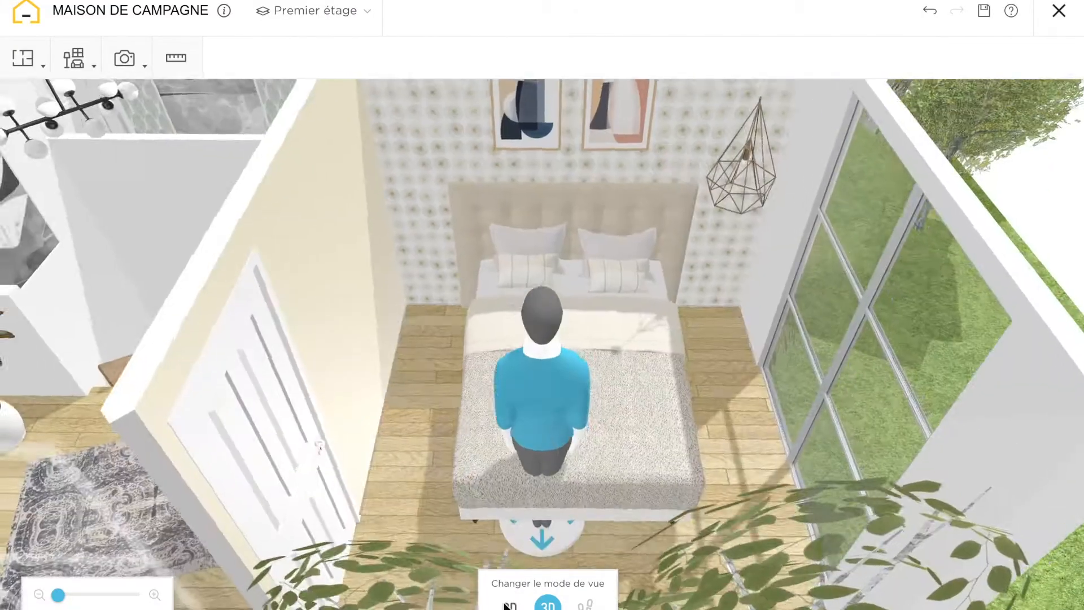
- Duplicate the wire pendant lamp in the 2D plan for the other side of the bed
left_click(510, 605)
left_click(367, 367)
left_click(358, 420)
- Add the MADE Senisa table de chevet chene et blanc beside the bed on the Premier étage and save the project
left_click(74, 59)
scroll(459, 390, "down", 20)
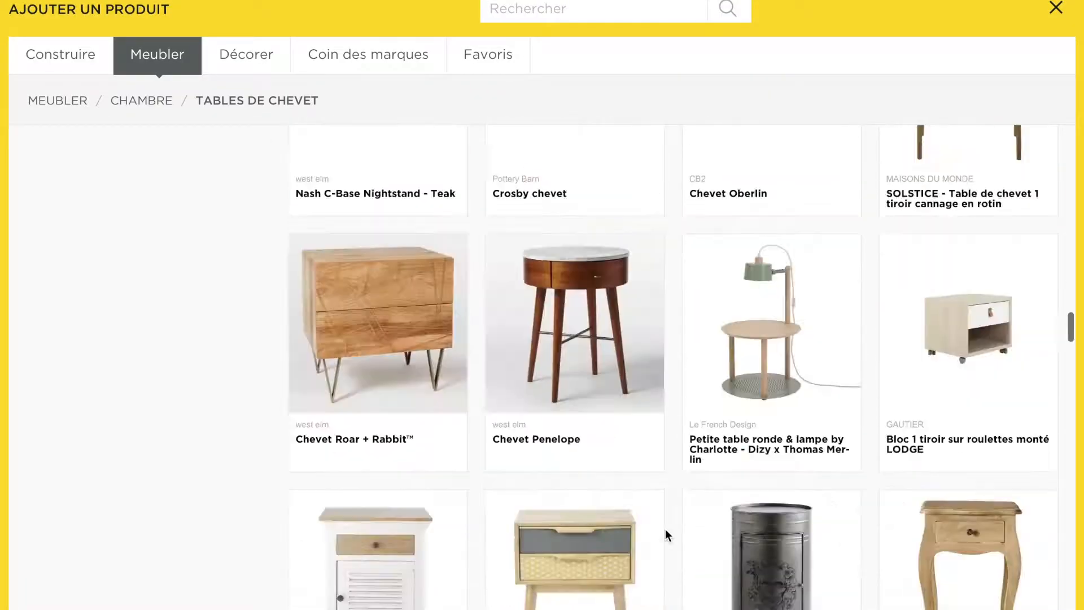
scroll(665, 531, "up", 20)
left_click(762, 192)
left_click(744, 275)
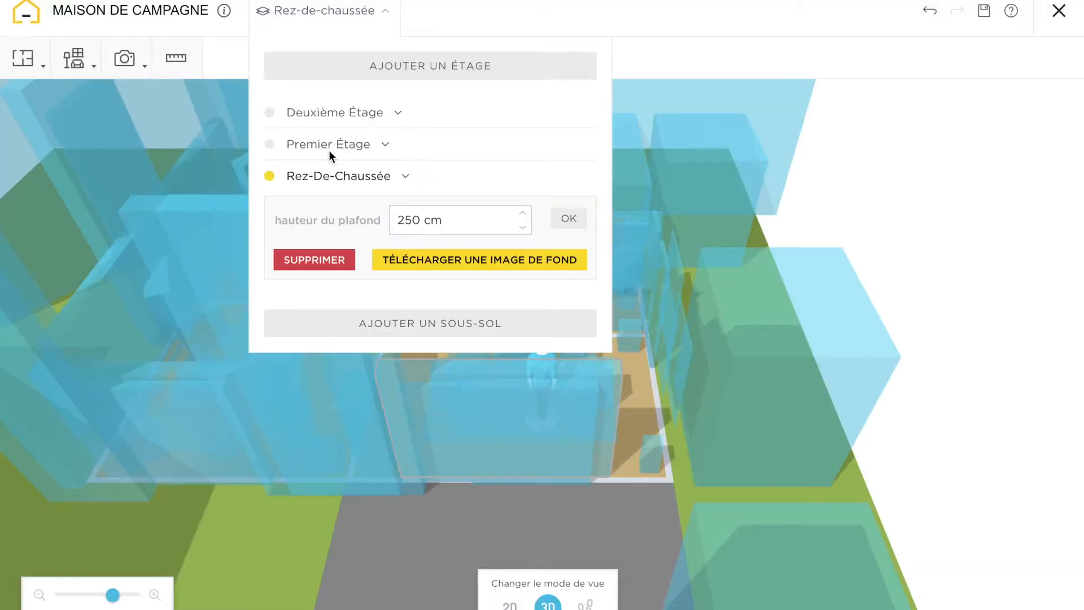
left_click(399, 148)
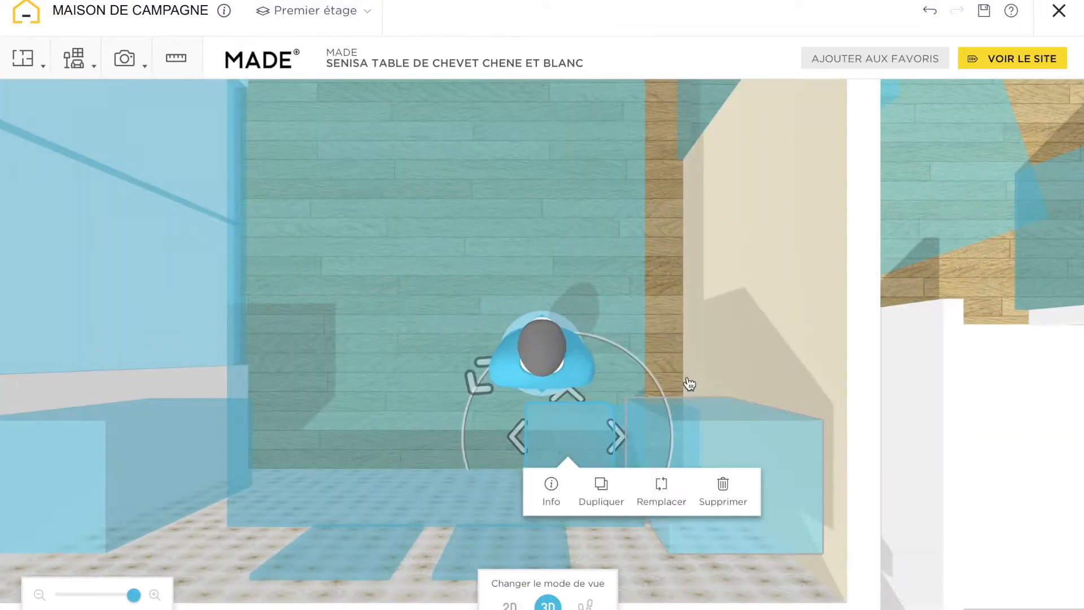
left_click_drag(690, 384, 448, 493)
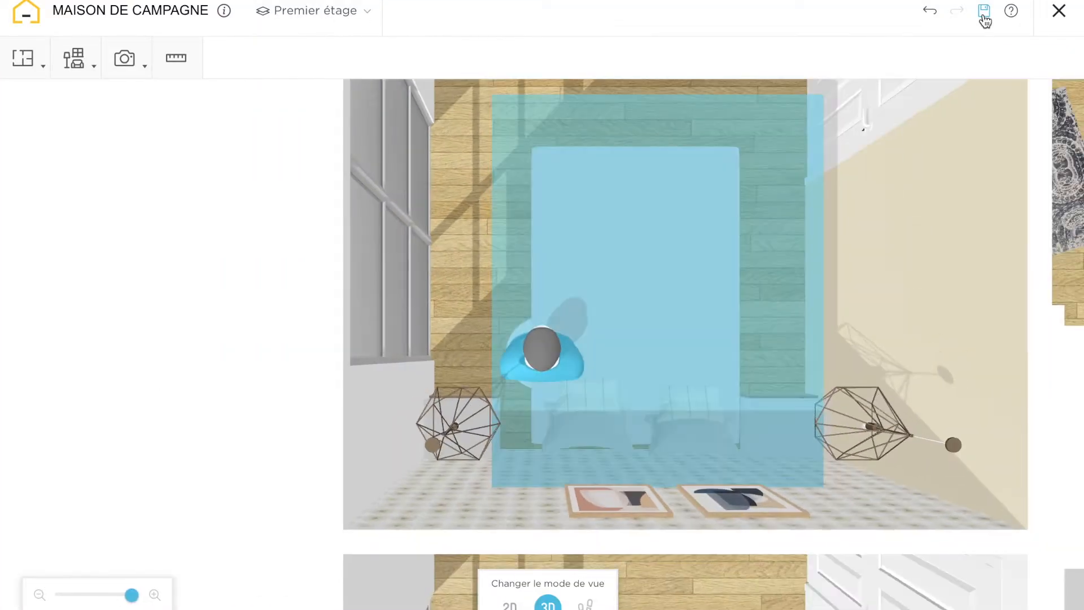
left_click(984, 16)
- Search the catalogue for "tapis" and place the generic Tapis souple configurable at the foot of the bed
left_click_drag(542, 350, 484, 218)
left_click_drag(789, 232, 319, 479)
left_click(74, 59)
left_click(593, 9)
type("tapis")
key("Return")
scroll(816, 471, "down", 5)
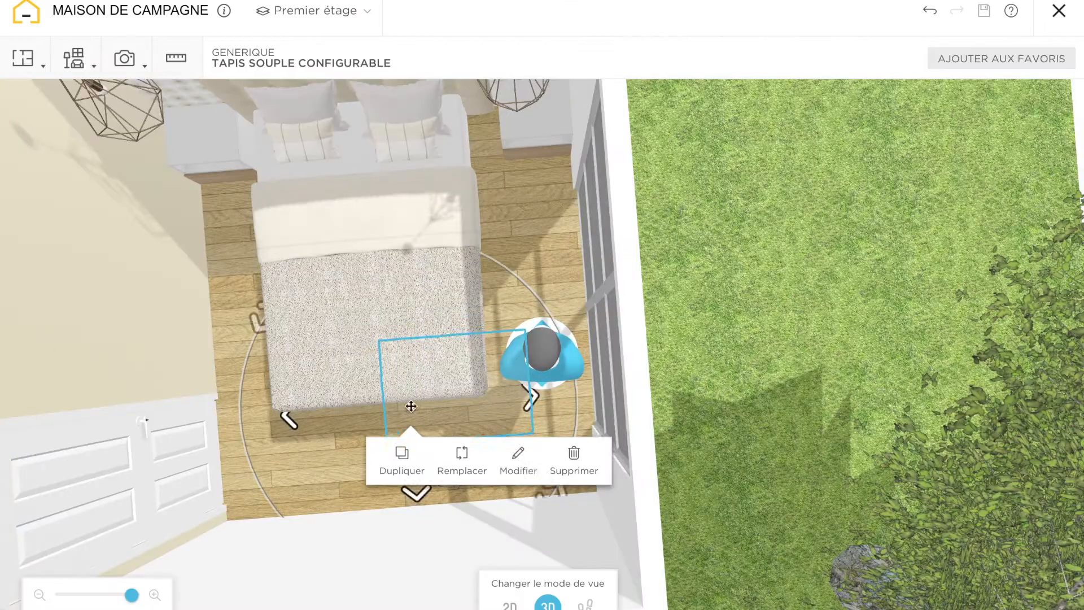
- Change the bedroom rug's pattern to the geometric design in beige, grey and white
left_click(518, 461)
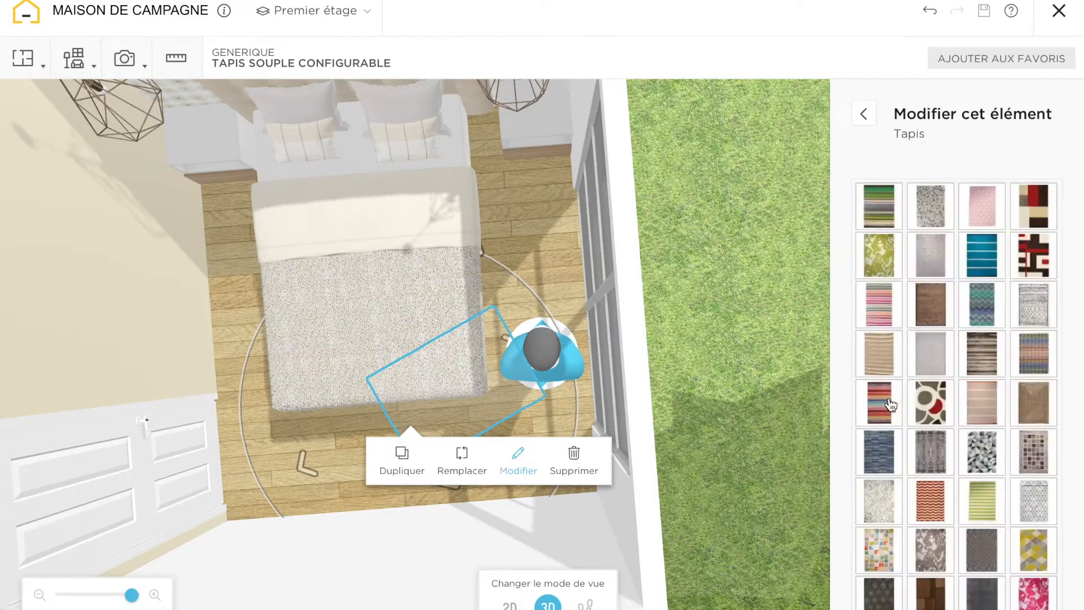
scroll(1038, 430, "down", 10)
left_click(879, 377)
left_click(882, 529)
left_click(864, 113)
- Enlarge the bedroom rug and position it at an angle under the foot of the bed
left_click_drag(530, 393, 531, 333)
left_click(955, 402)
left_click(733, 327)
left_click_drag(733, 328, 717, 186)
left_click(928, 16)
left_click_drag(791, 317, 368, 174)
left_click_drag(646, 320, 659, 339)
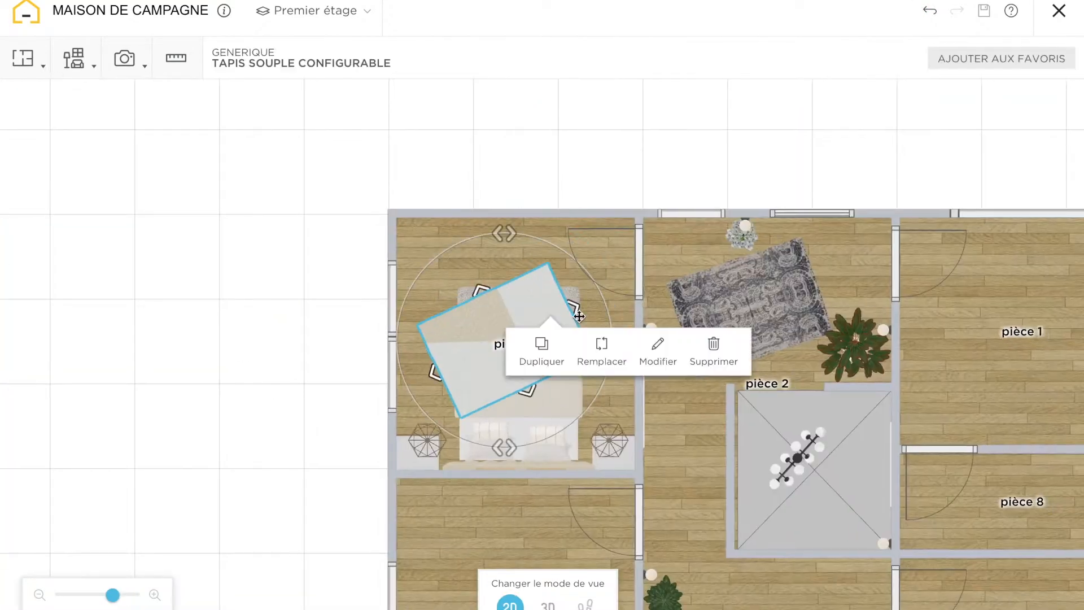
left_click(655, 351)
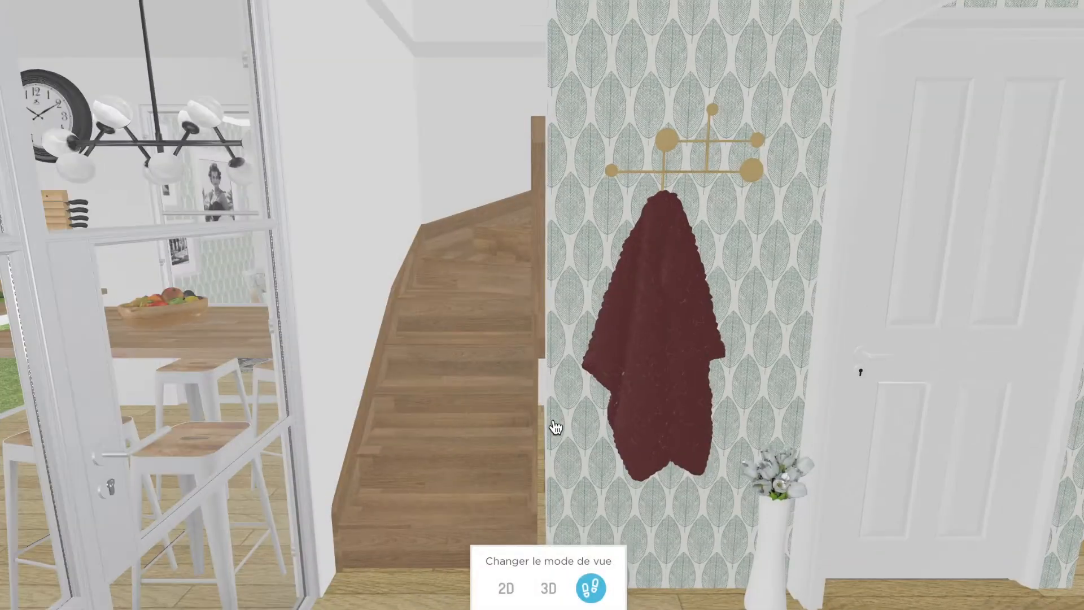
- Walk through the entrance hall, kitchen and dining room in first-person view to examine their decoration
key("Right")
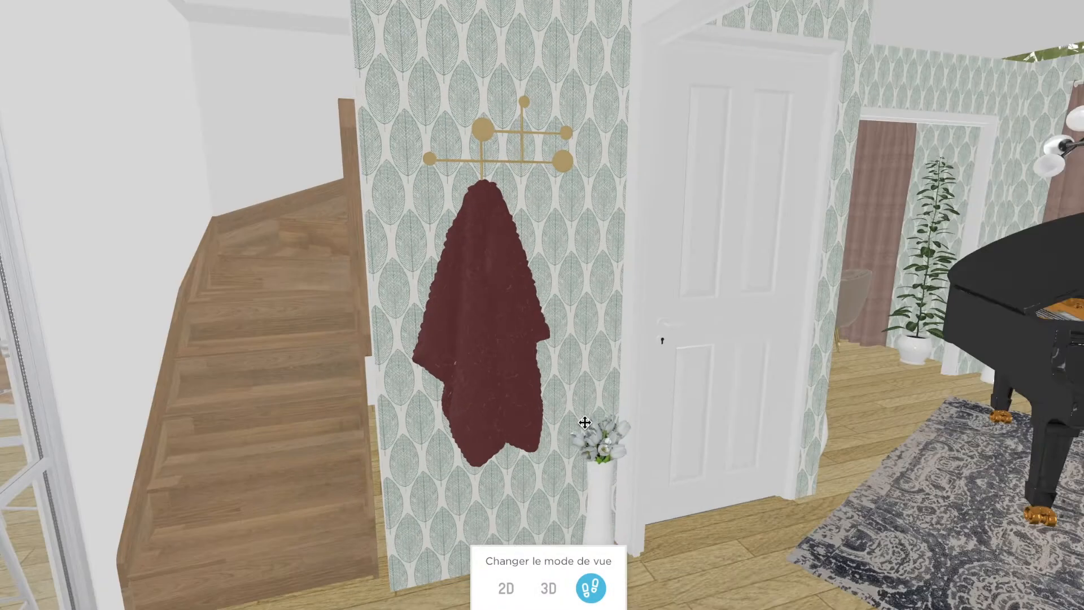
key("Left")
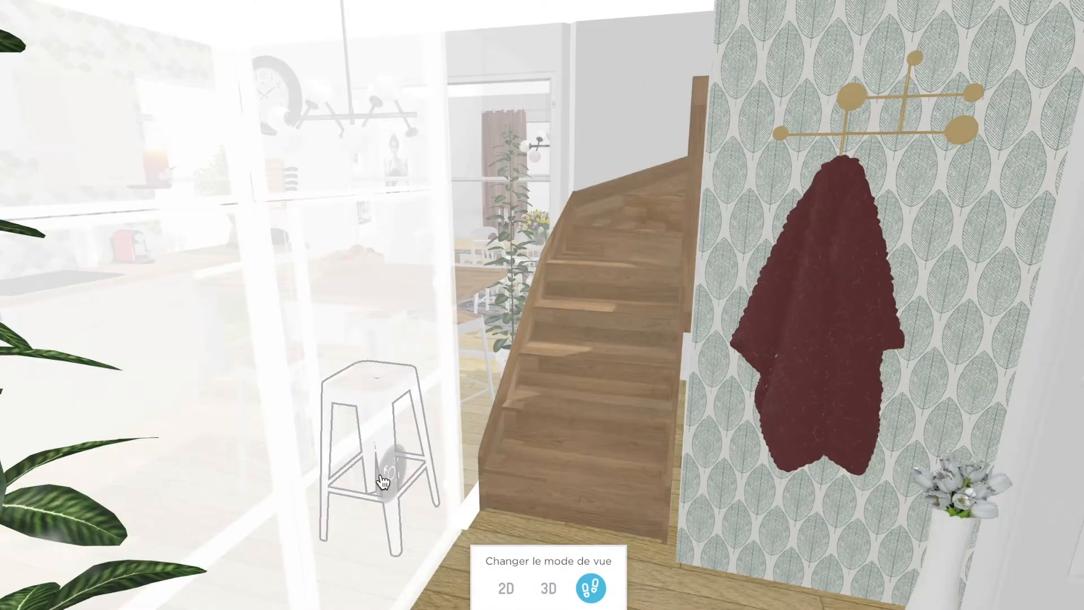
left_click(383, 483)
left_click_drag(383, 483, 175, 475)
left_click(495, 522)
left_click_drag(494, 522, 715, 511)
left_click(528, 421)
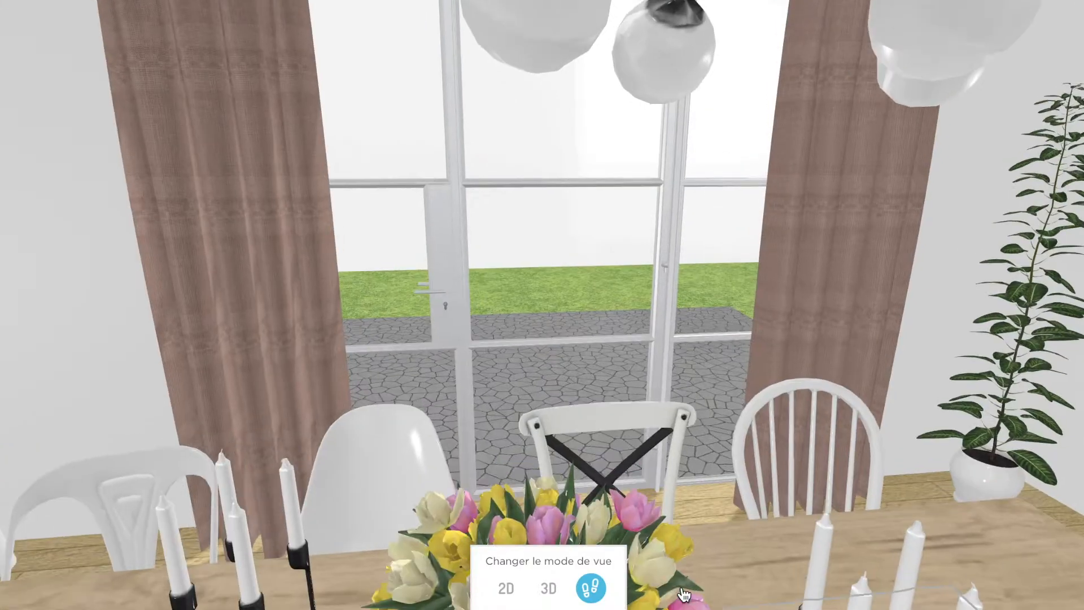
left_click_drag(685, 594, 528, 575)
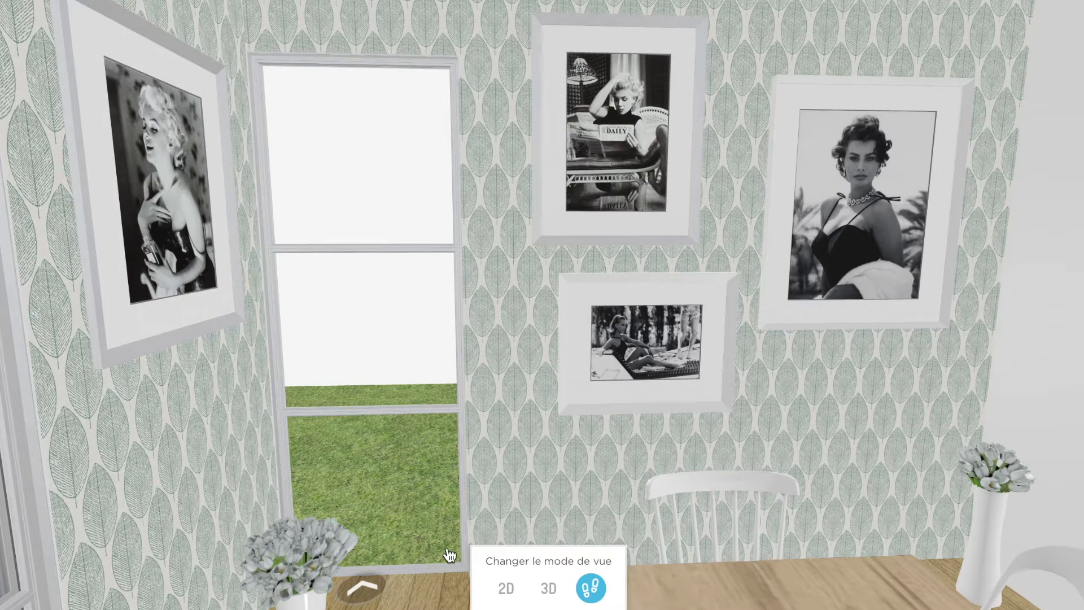
left_click_drag(422, 534, 841, 150)
left_click(918, 500)
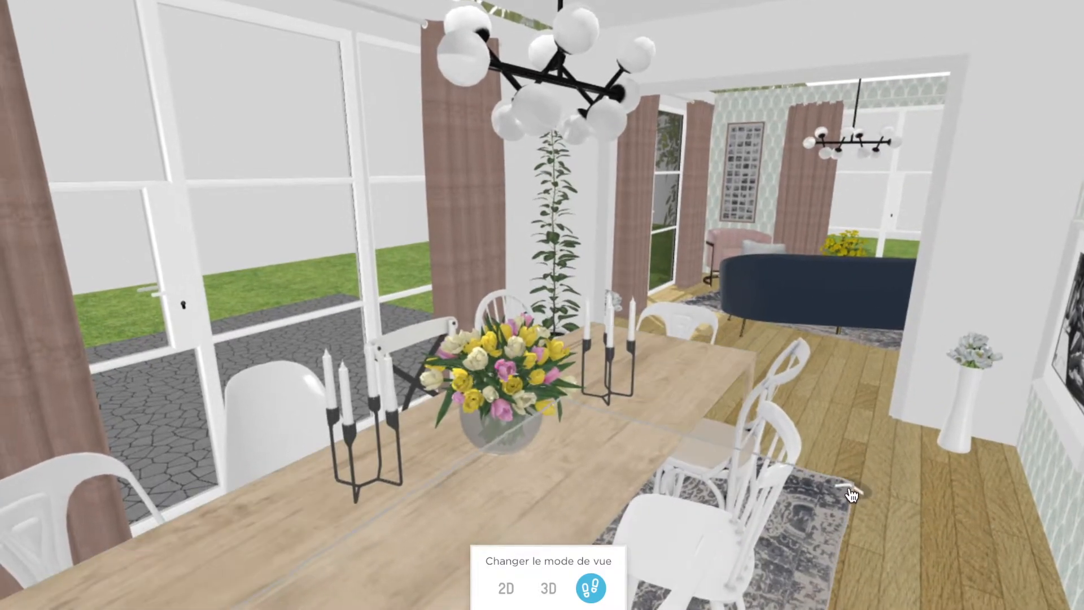
- Walk through the living room in first-person view, examining the sofa area, the chest of drawers and the framed photo wall
left_click(853, 490)
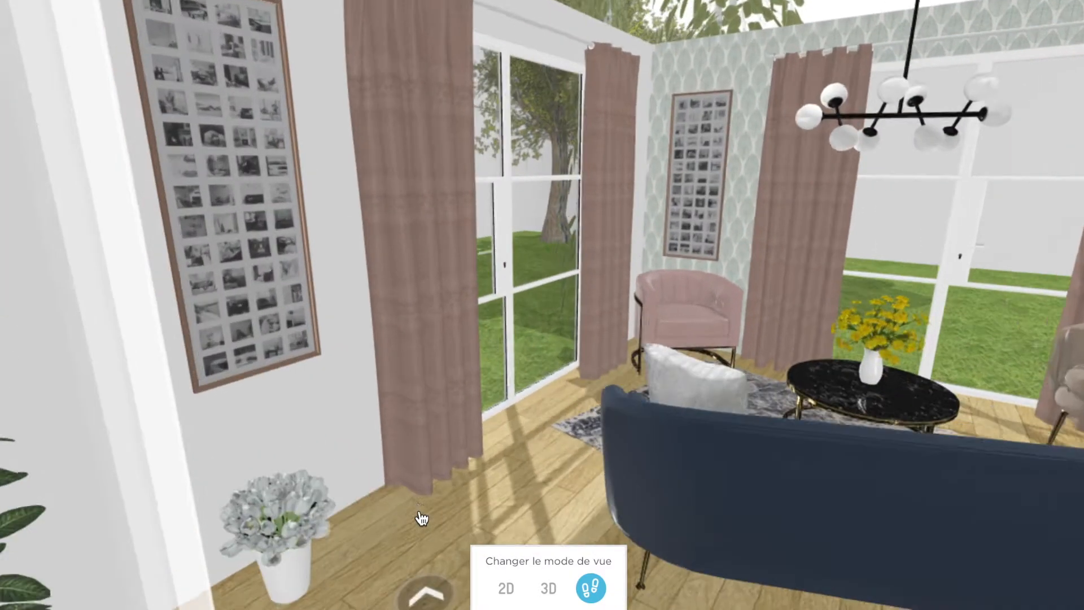
left_click(421, 519)
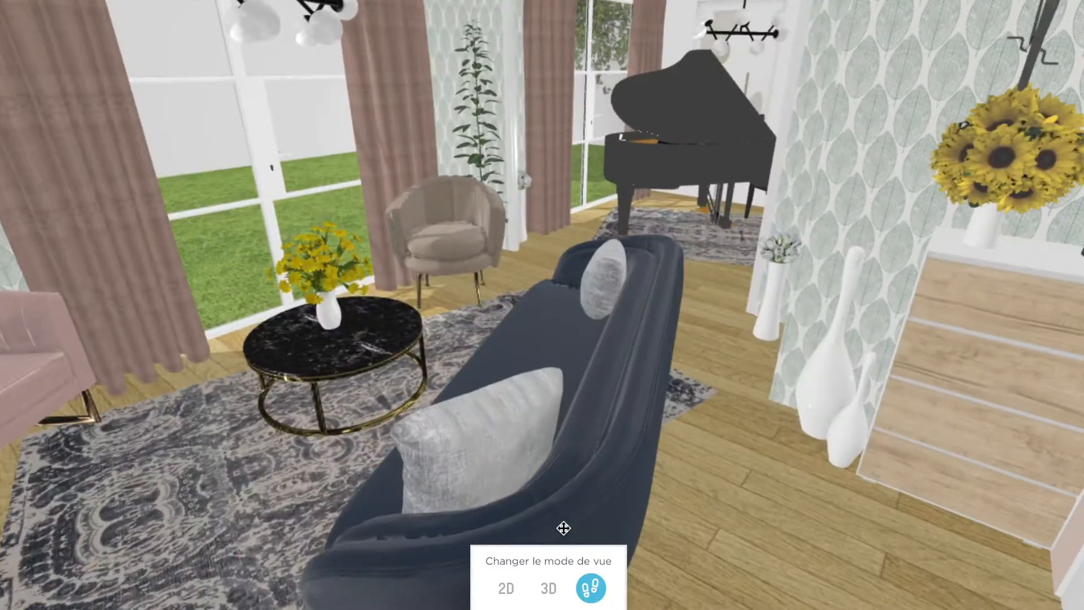
left_click(563, 528)
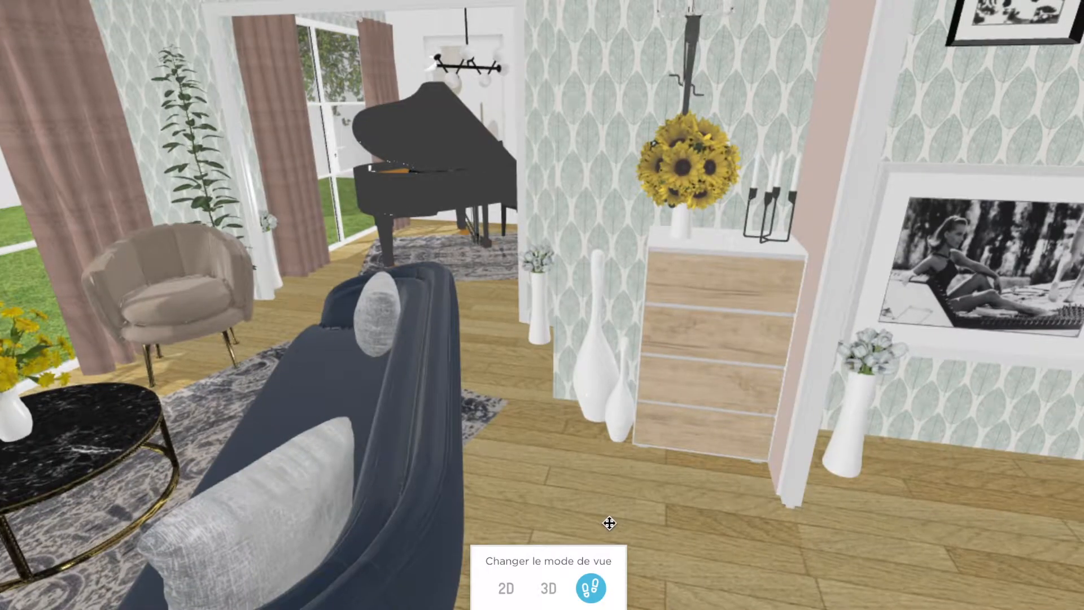
key("Down")
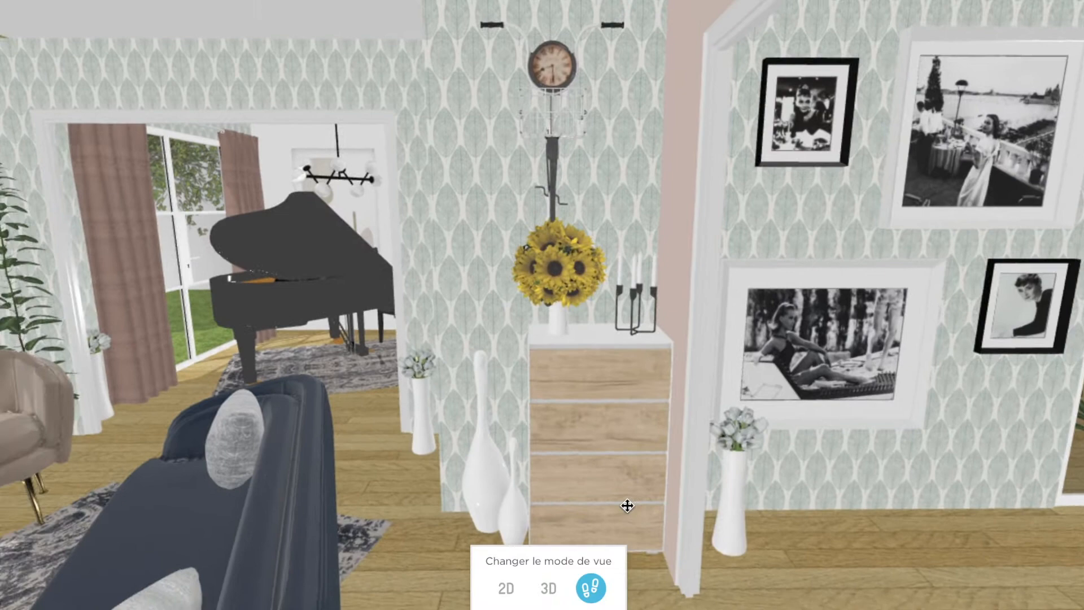
left_click_drag(628, 506, 400, 493)
left_click(418, 470)
left_click(878, 360)
left_click_drag(875, 346, 567, 326)
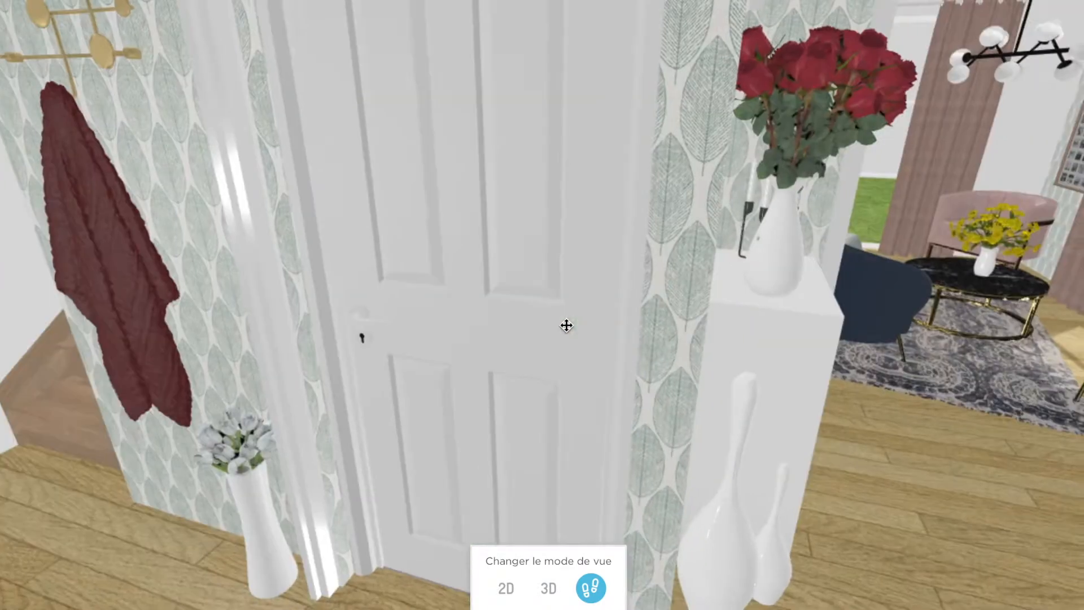
- Examine the tiled toilet room under the stairs in first-person view and return to the entrance hall
left_click(488, 505)
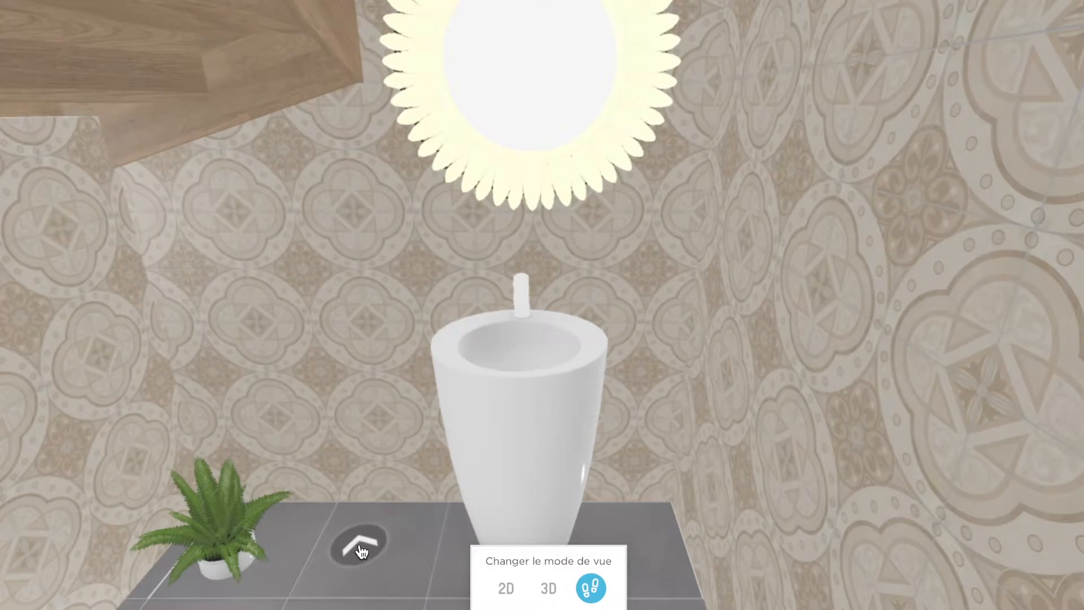
left_click_drag(361, 550, 258, 568)
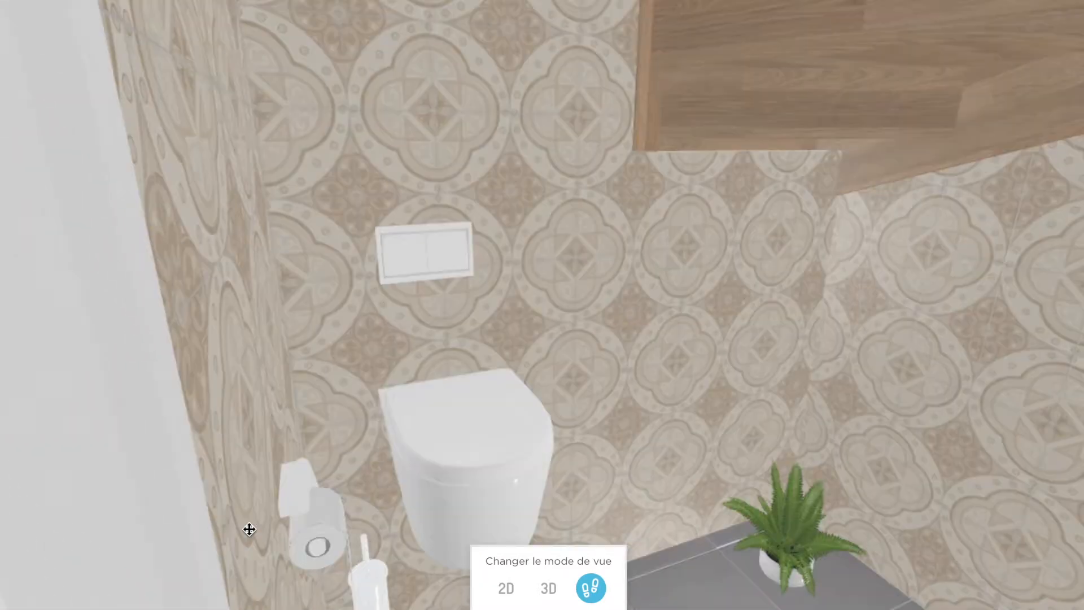
left_click_drag(249, 529, 251, 519)
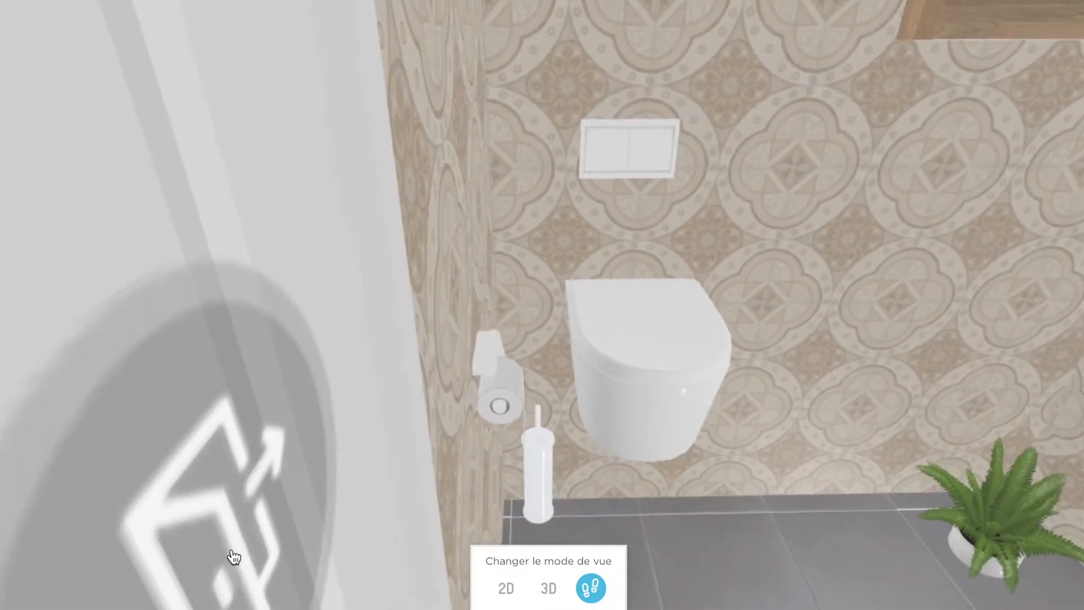
left_click(234, 558)
left_click_drag(380, 508, 475, 497)
left_click(503, 505)
left_click_drag(466, 456, 576, 448)
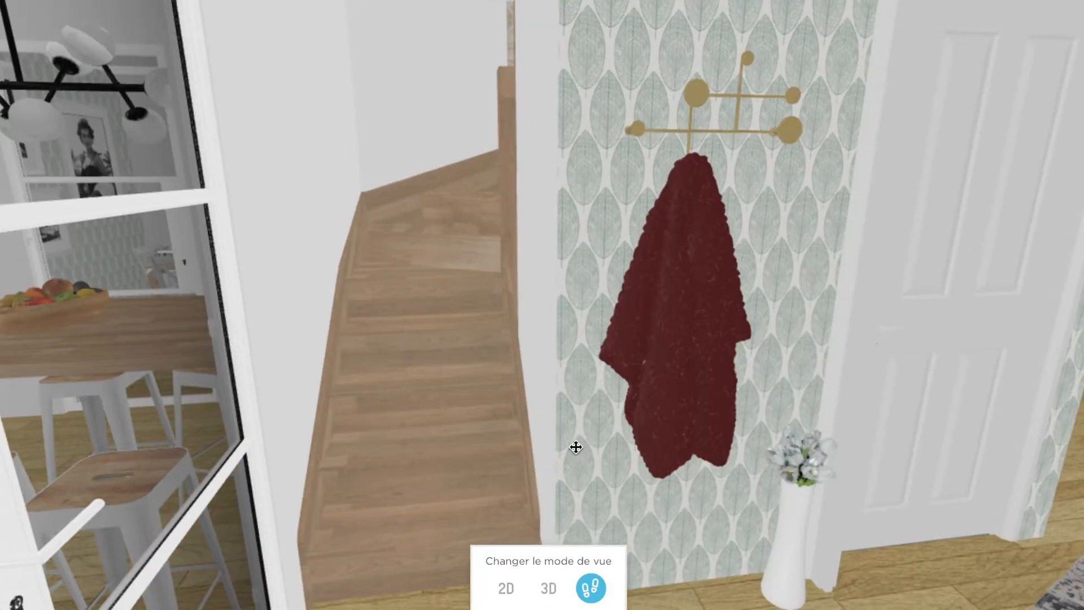
- Climb the stairs to the upper landing and examine the teal bedroom with the macramé wall hanging in first-person view
left_click(440, 486)
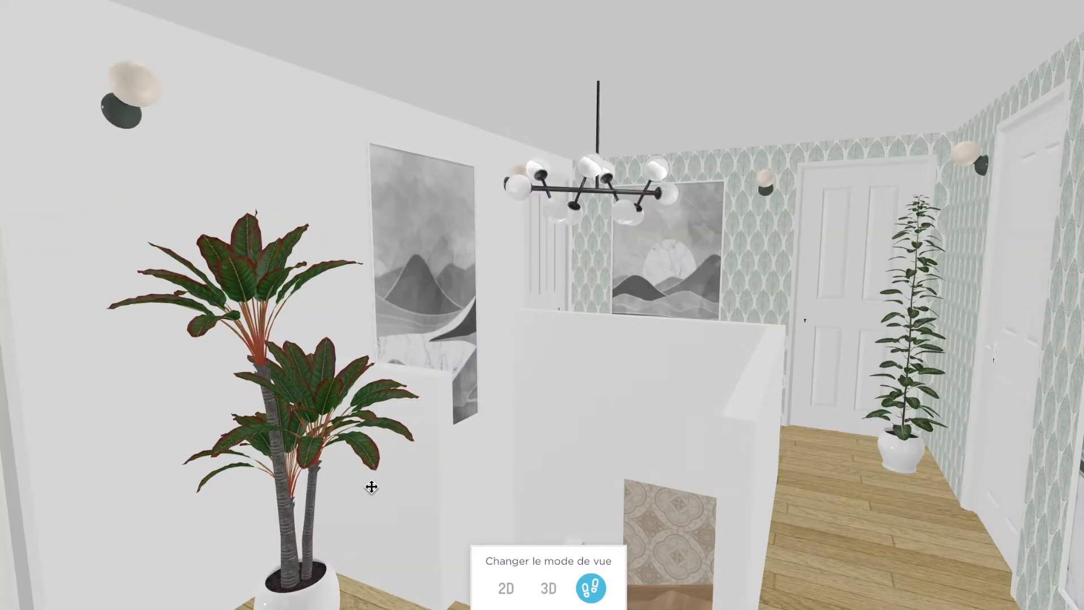
left_click_drag(372, 487, 363, 498)
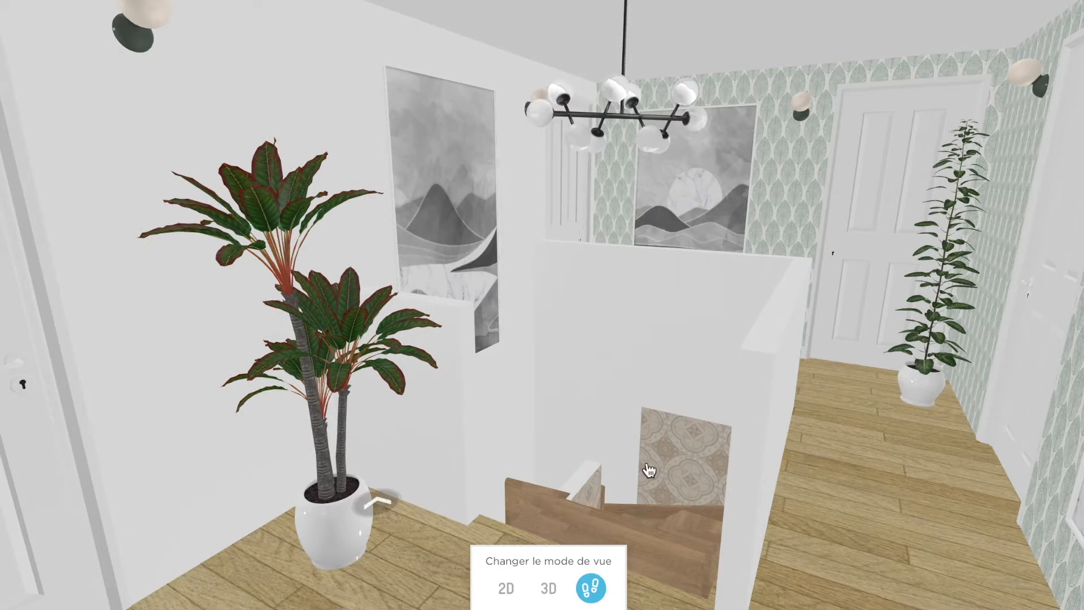
left_click_drag(851, 532, 786, 526)
left_click(404, 429)
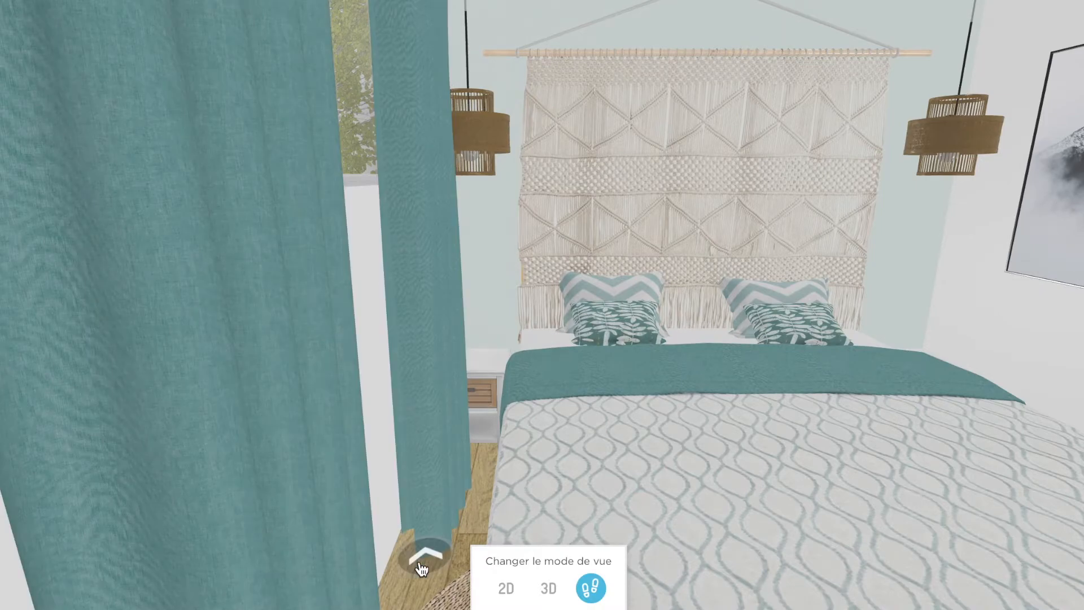
left_click(425, 558)
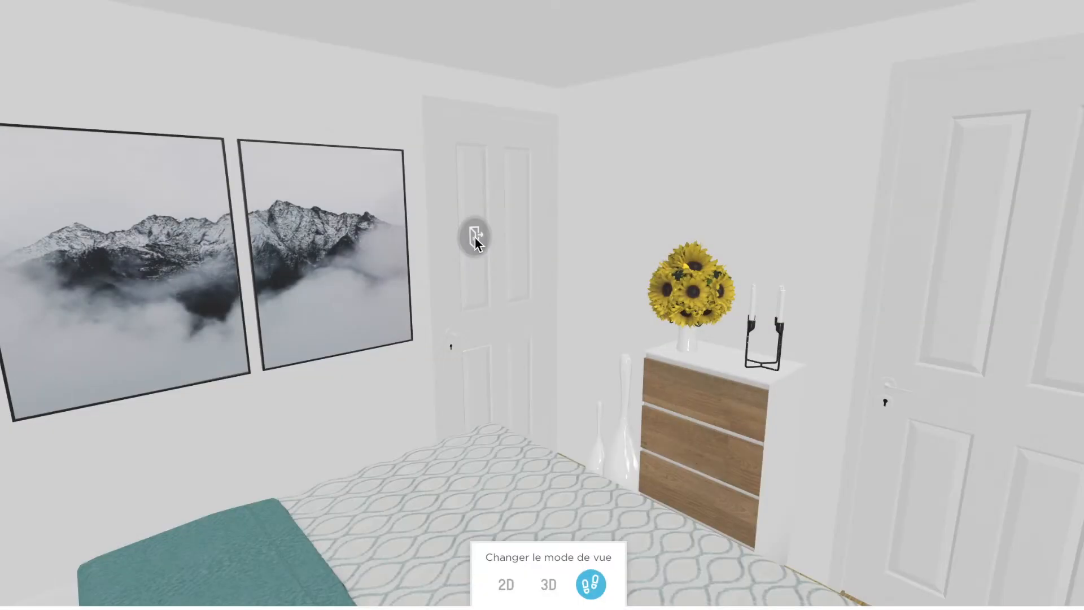
- Examine the shower room adjoining the teal bedroom in first-person view and return to the upper landing
left_click(479, 303)
left_click_drag(414, 352, 371, 344)
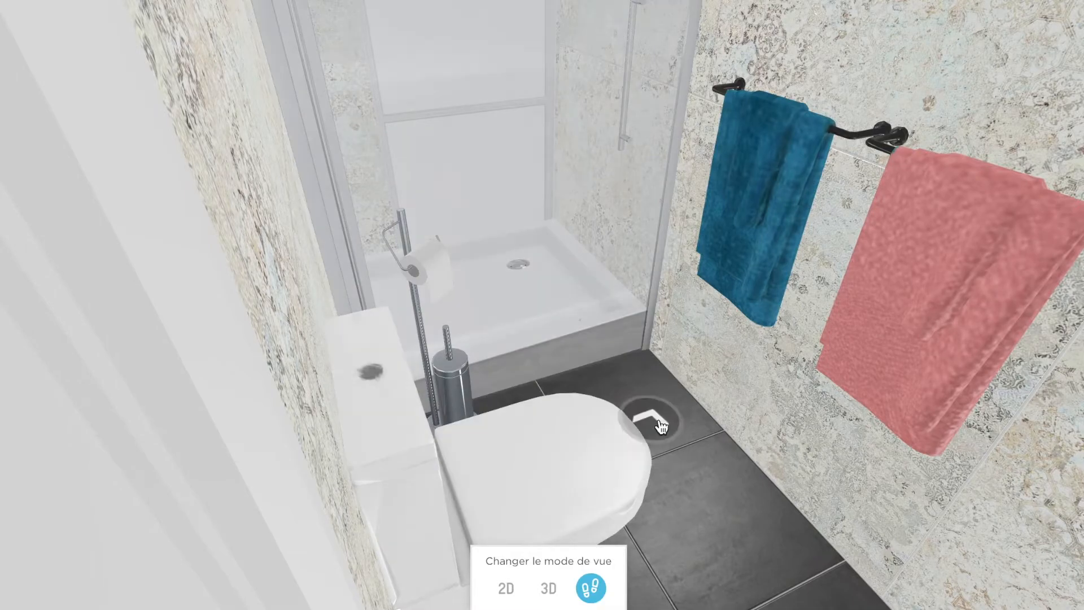
left_click(661, 428)
left_click_drag(615, 429, 357, 388)
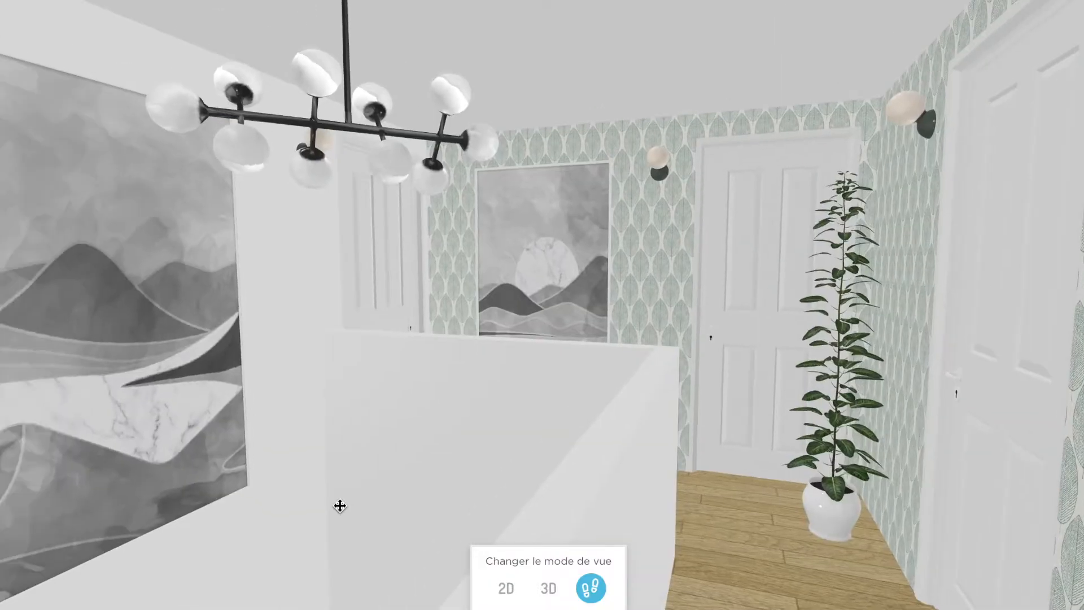
- Walk through the beige bedroom, examining the bed, nightstands and chest of drawers, and return to the upper landing
left_click_drag(340, 505, 270, 510)
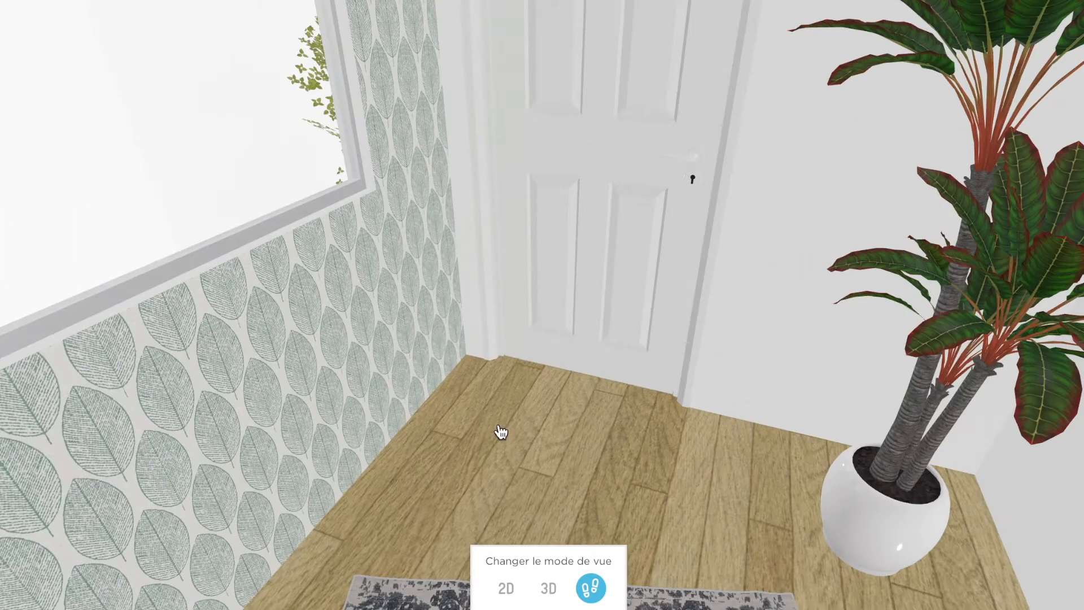
left_click_drag(500, 432, 256, 405)
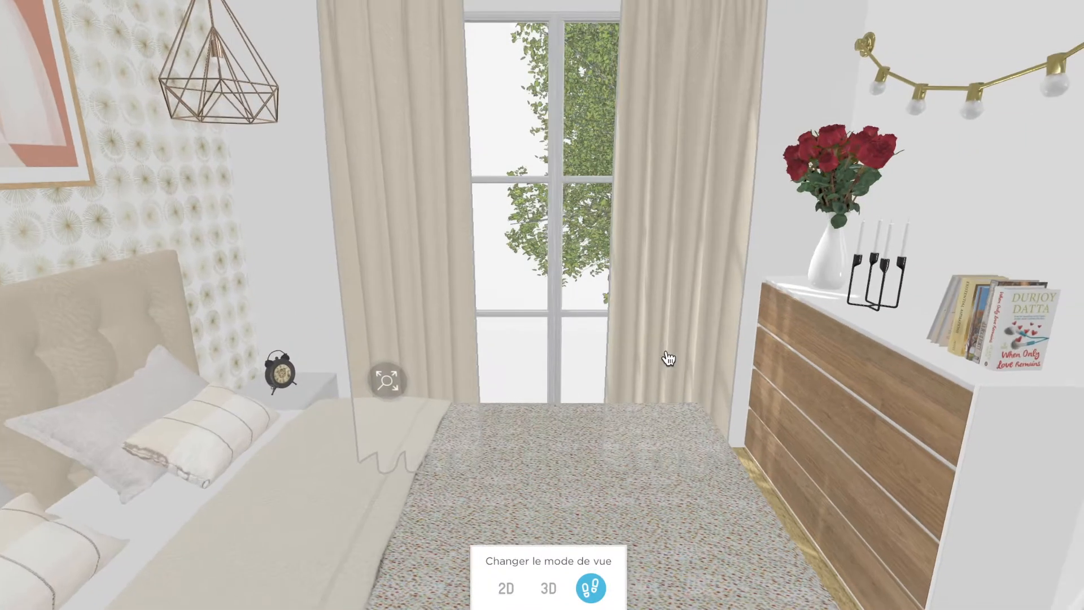
left_click_drag(668, 359, 624, 382)
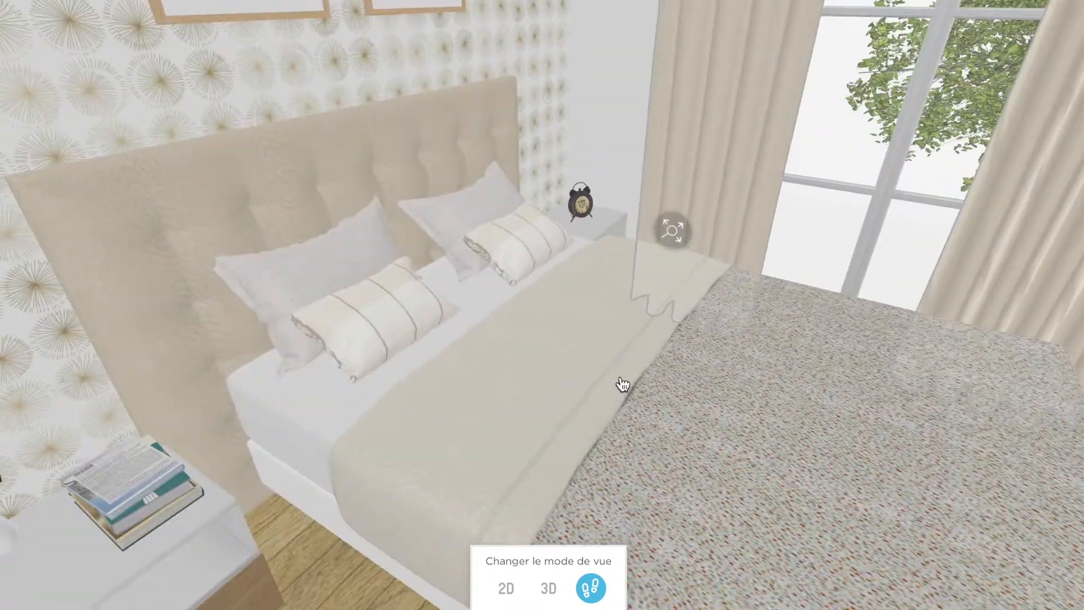
left_click(684, 369)
left_click_drag(686, 368, 320, 355)
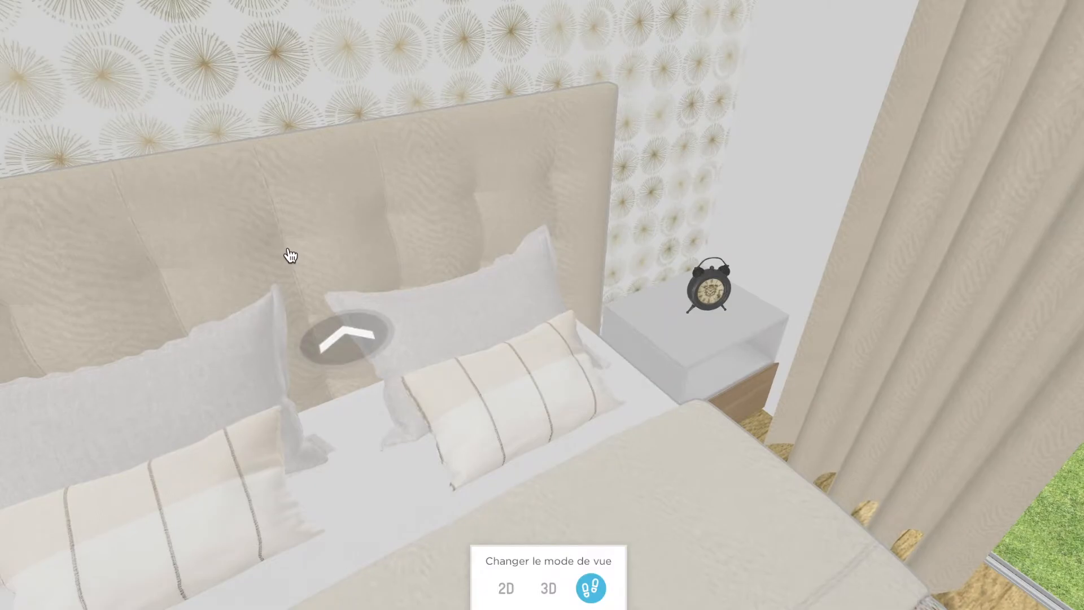
left_click_drag(291, 255, 614, 208)
left_click(510, 393)
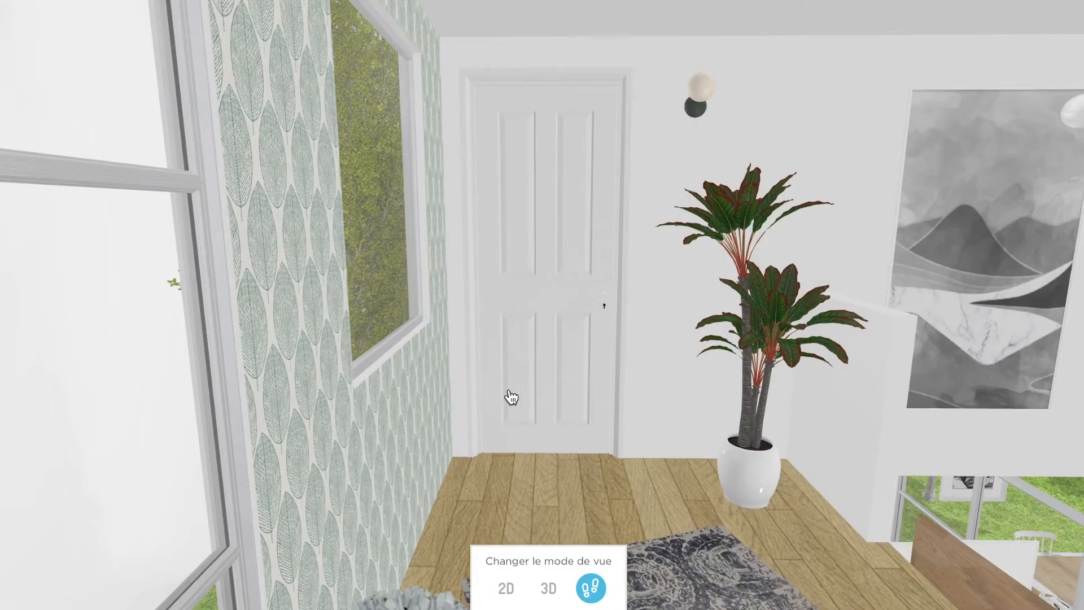
- Walk along the landing into the bedroom with the herringbone wood headboard and examine its bed, dresser and pink curtains
left_click_drag(546, 480, 617, 454)
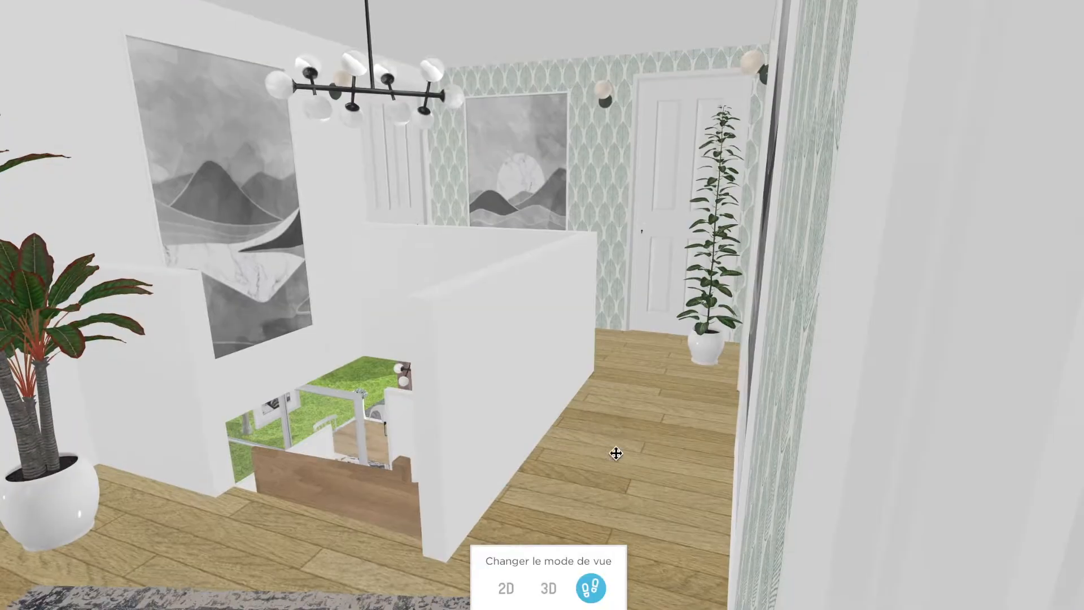
left_click(602, 428)
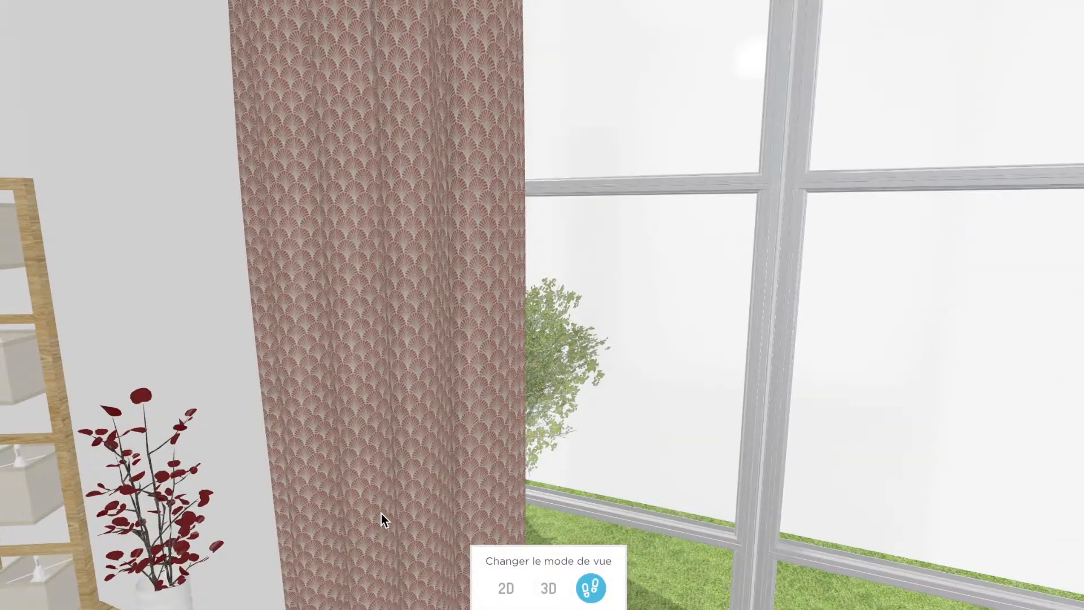
left_click_drag(383, 515, 181, 530)
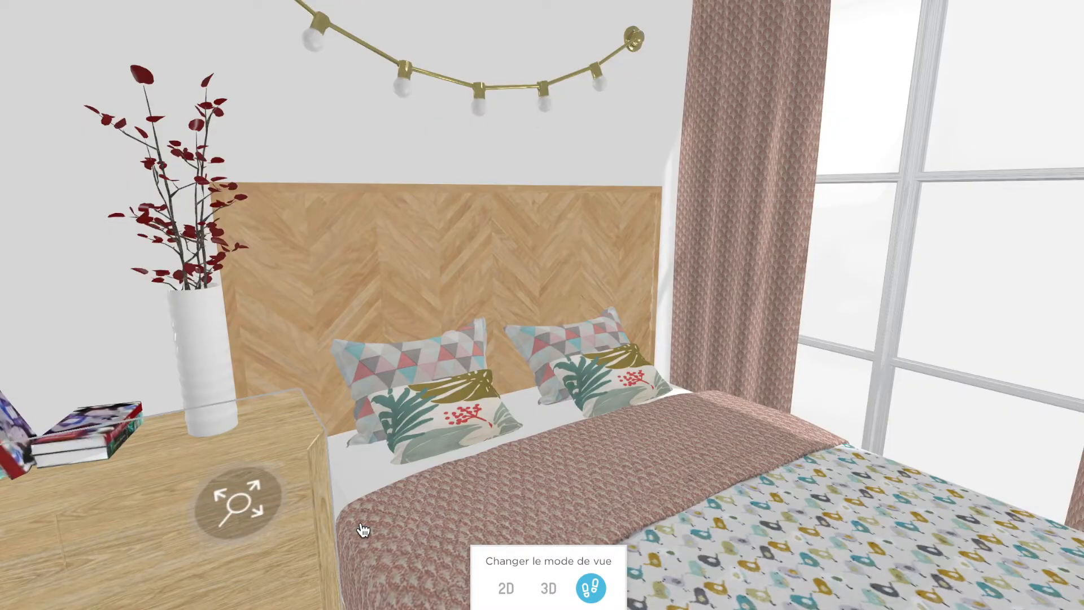
left_click(287, 516)
left_click_drag(287, 516, 235, 515)
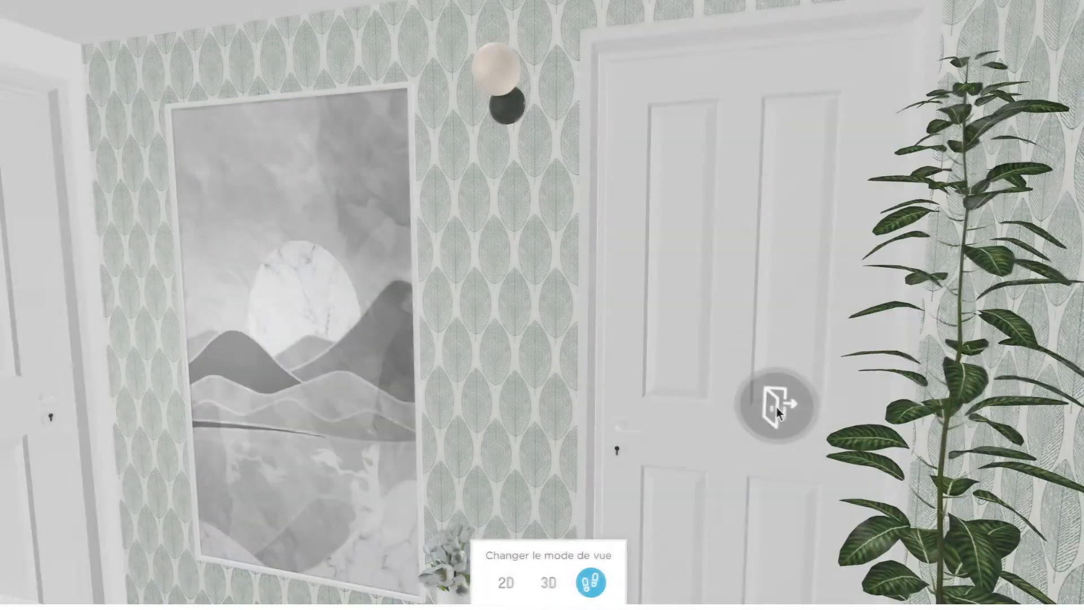
- Examine the upstairs bathroom with the freestanding bathtub and patterned tiles in first-person view, and go back to the landing
left_click(776, 406)
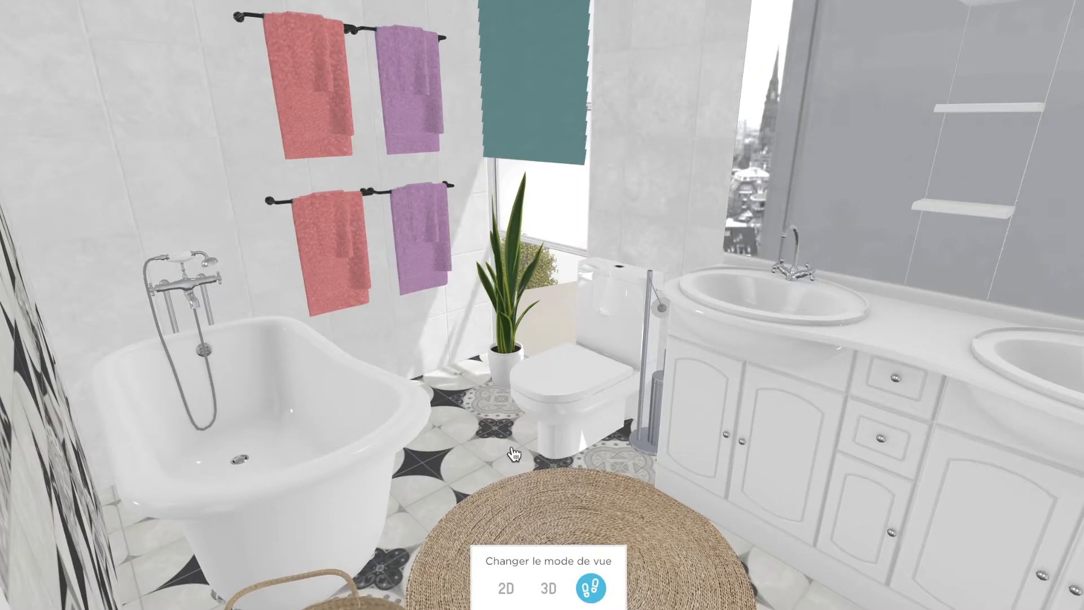
left_click(485, 452)
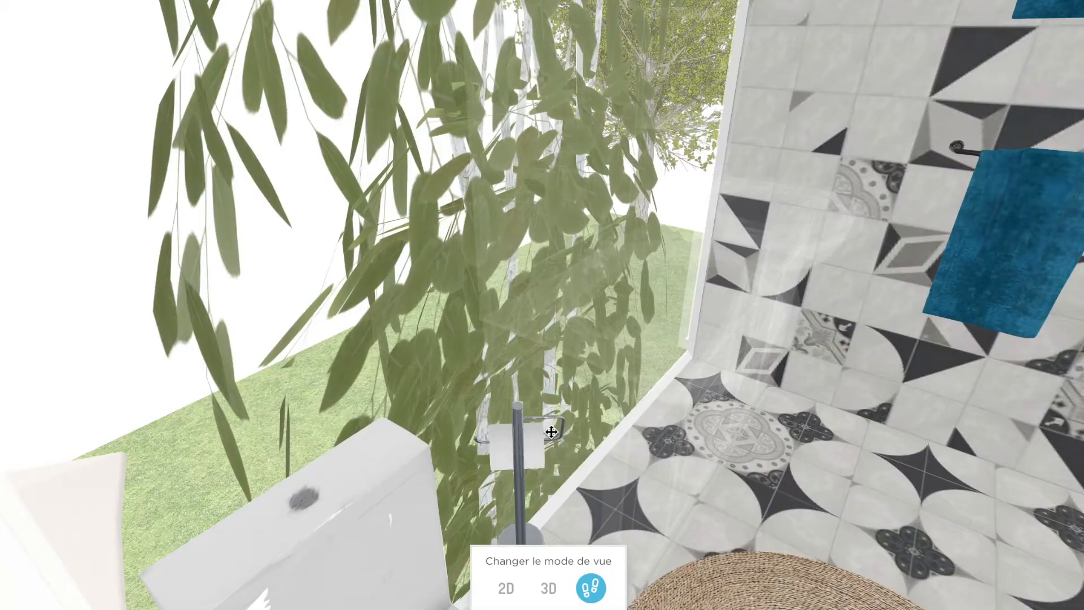
left_click_drag(551, 432, 651, 403)
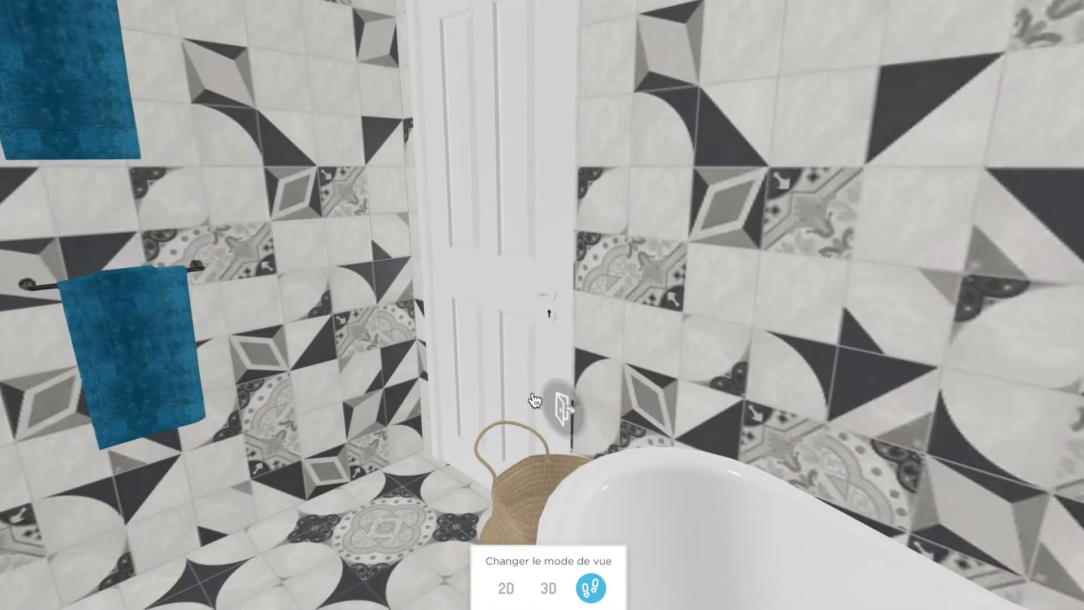
left_click(534, 400)
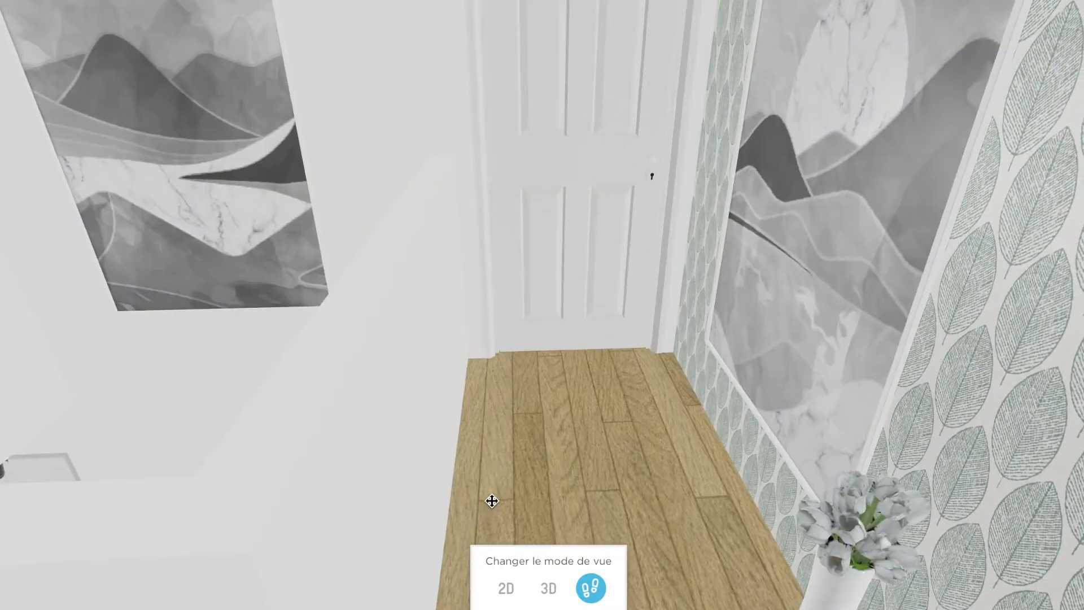
- Enter the bedroom at the end of the landing and examine its bed, seascape pictures, curtains and wall-mounted television
left_click_drag(567, 504, 563, 485)
left_click(563, 485)
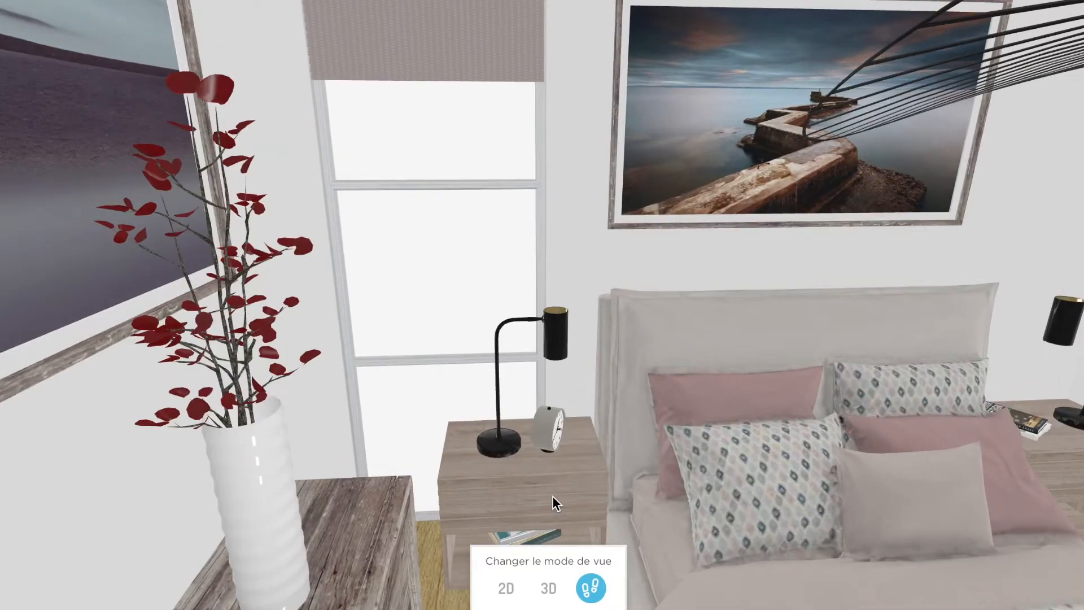
left_click_drag(553, 503, 706, 490)
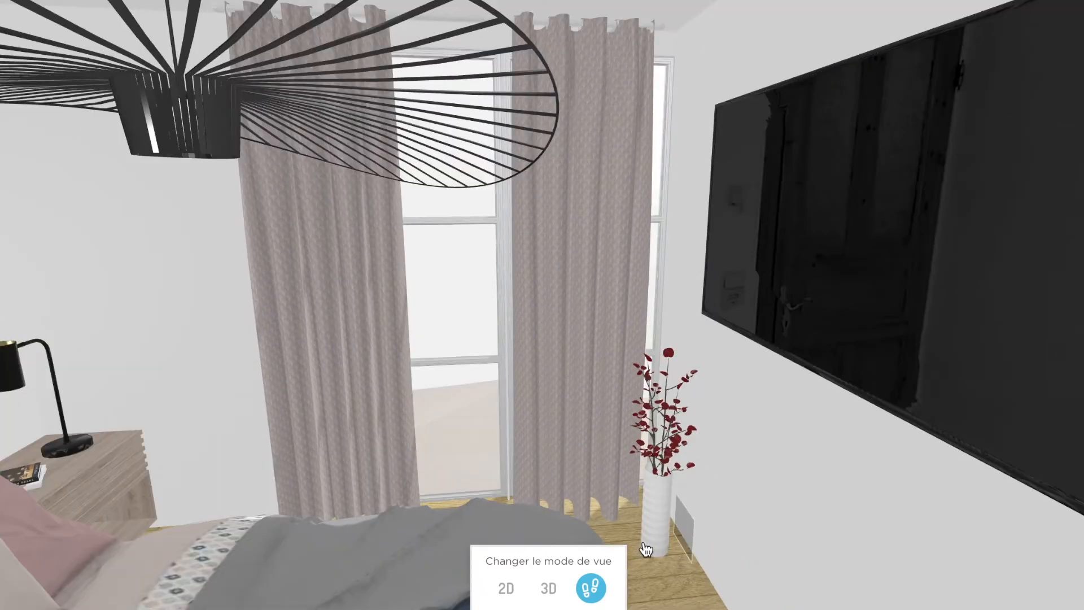
left_click(619, 534)
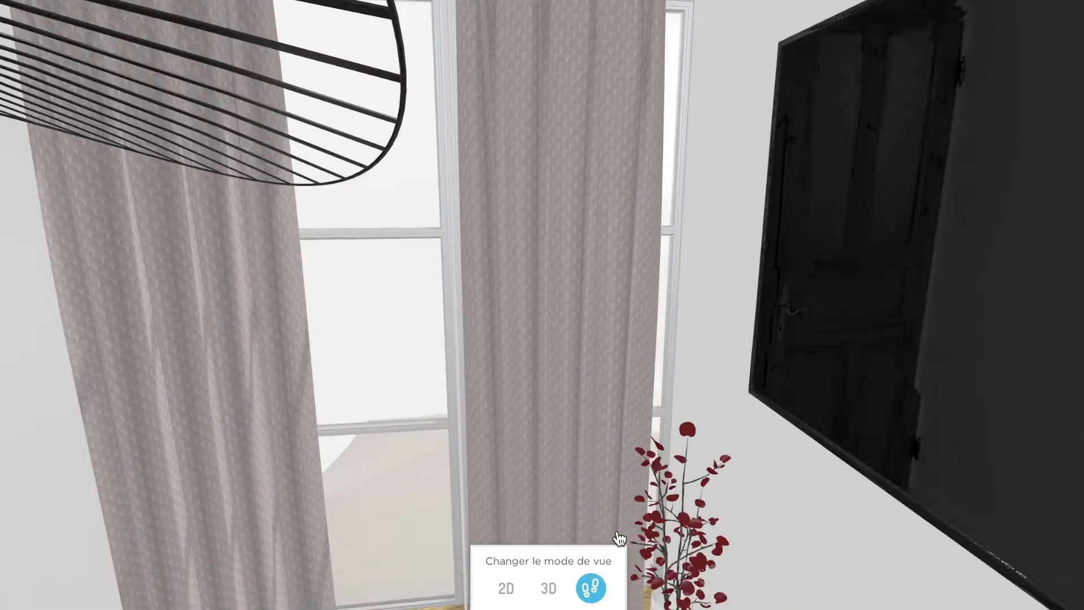